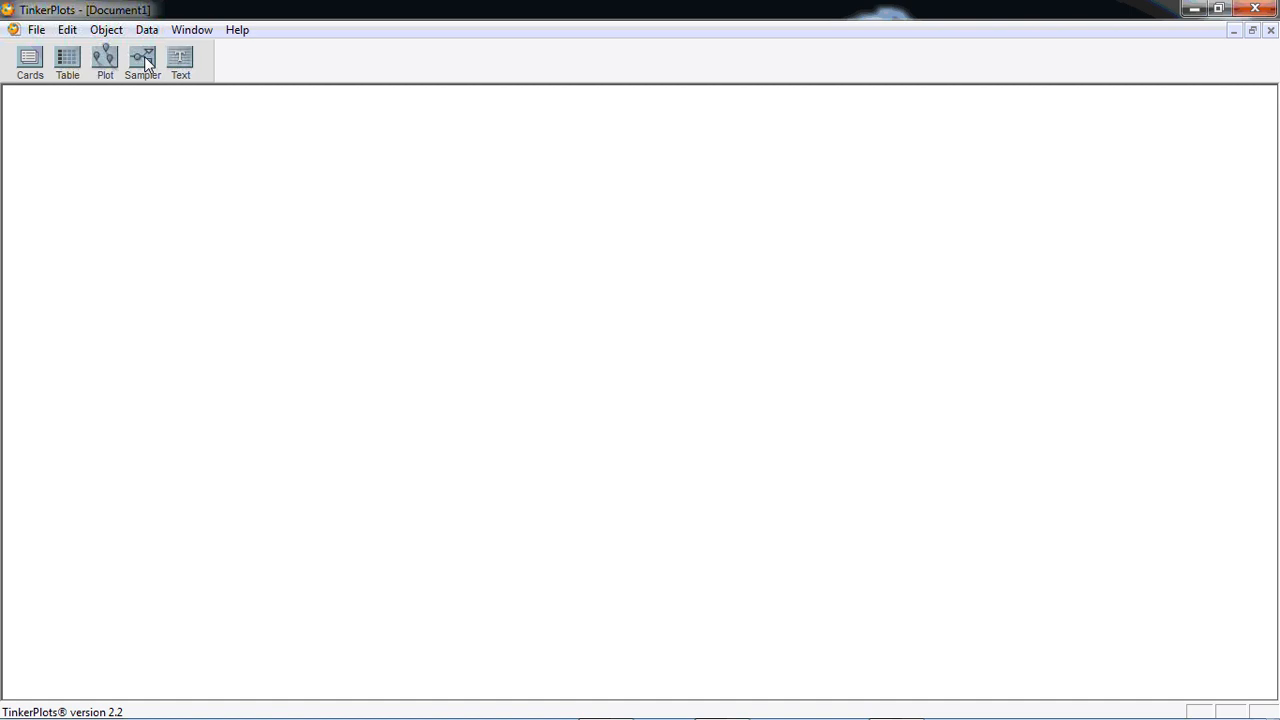
Add a sampler to the blank document, replace its mixer with a spinner, and attach a second spinner for Attr2
{"action": "left_click_drag", "start_coordinate": [144, 57], "coordinate": [14, 97]}
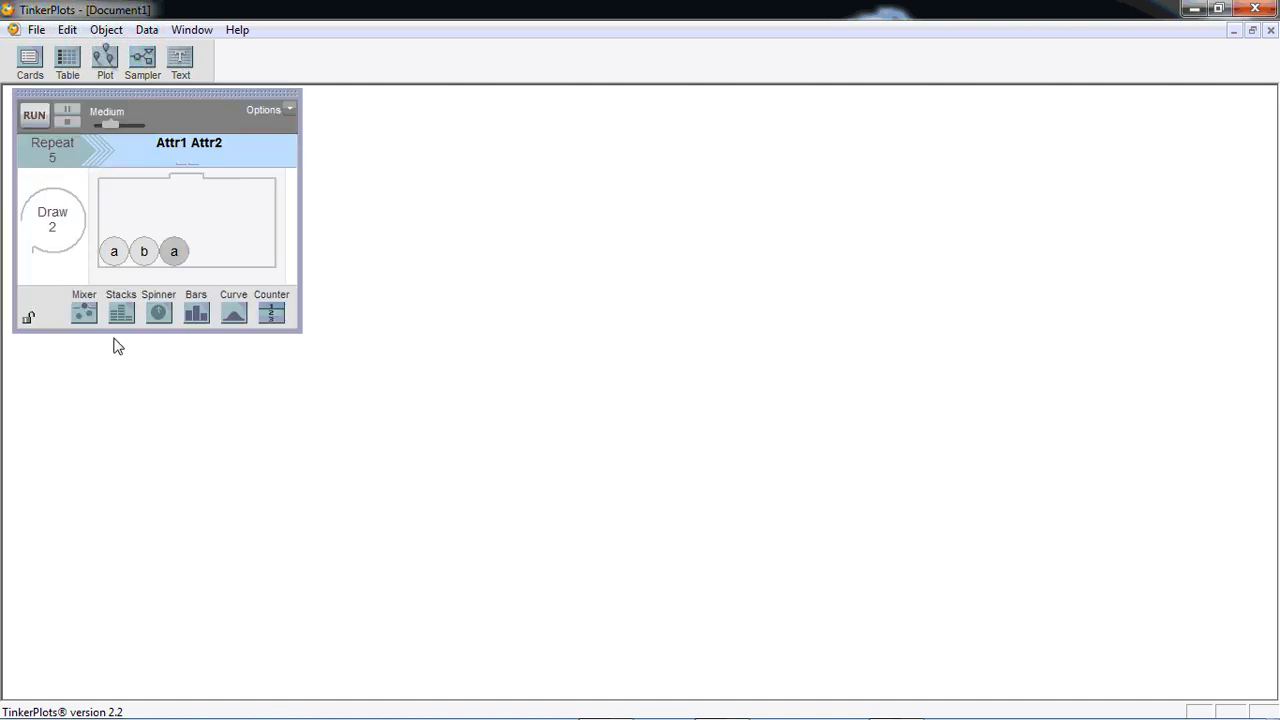
{"action": "left_click_drag", "start_coordinate": [157, 318], "coordinate": [148, 240]}
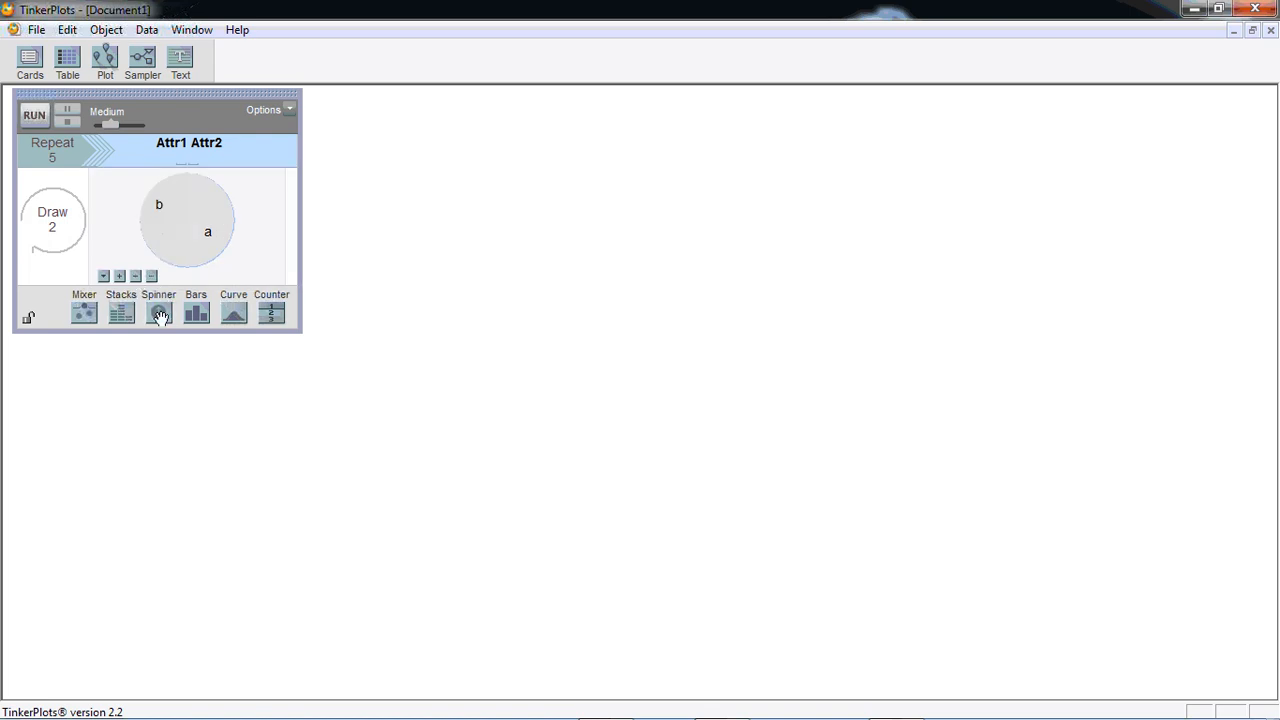
{"action": "left_click_drag", "start_coordinate": [160, 317], "coordinate": [296, 259]}
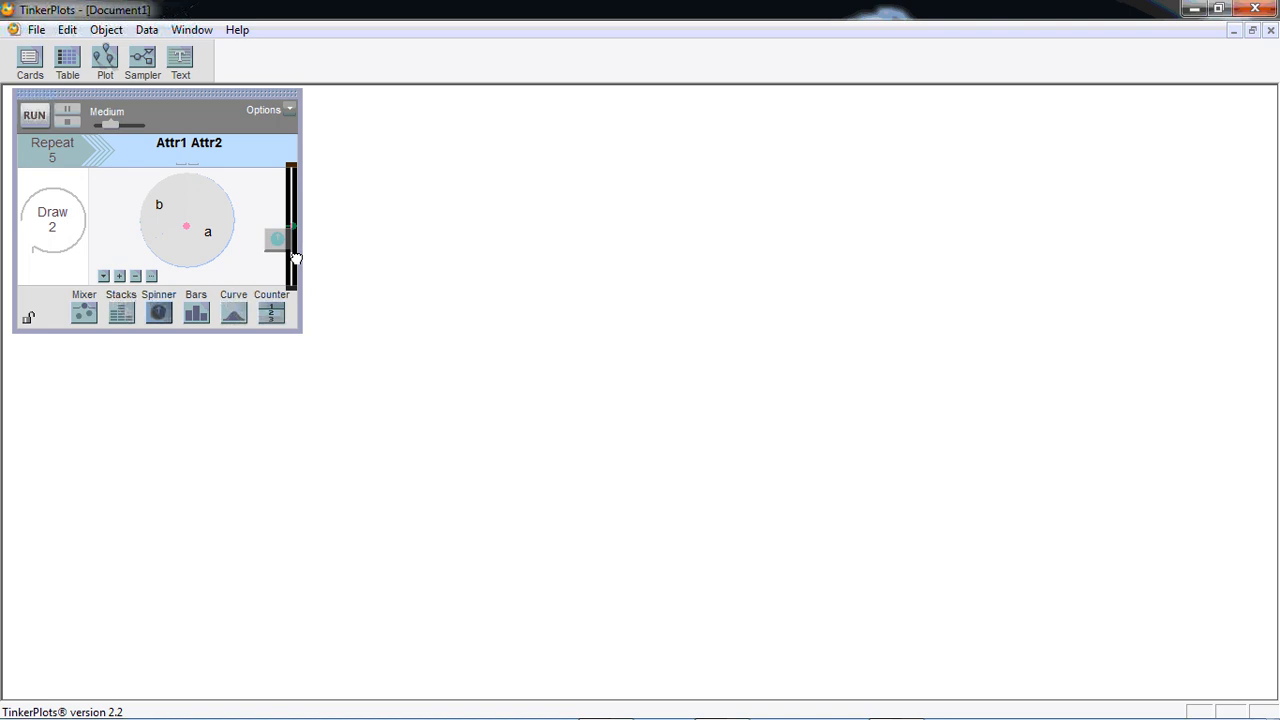
{"action": "left_click_drag", "start_coordinate": [296, 259], "coordinate": [298, 266]}
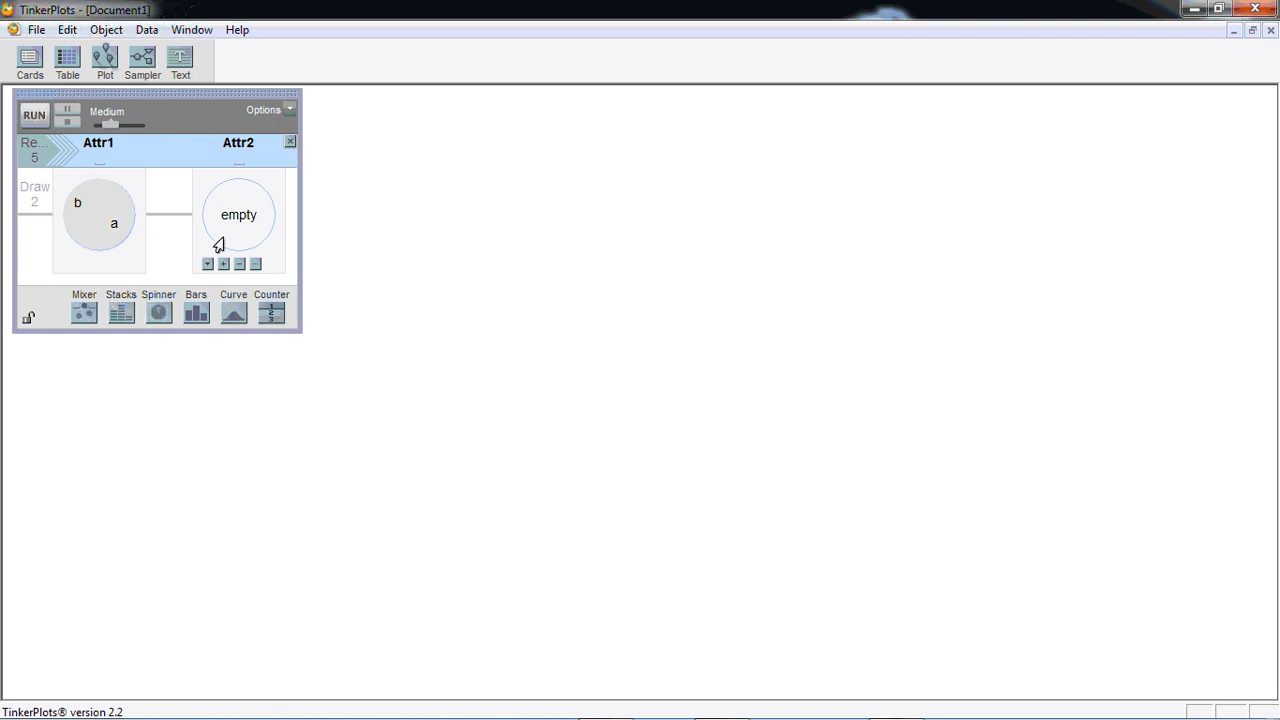
Clear the Attr1 spinner's sectors and give both the Attr1 and Attr2 spinners two equal sectors
{"action": "left_click", "coordinate": [99, 265]}
{"action": "left_click", "coordinate": [100, 265]}
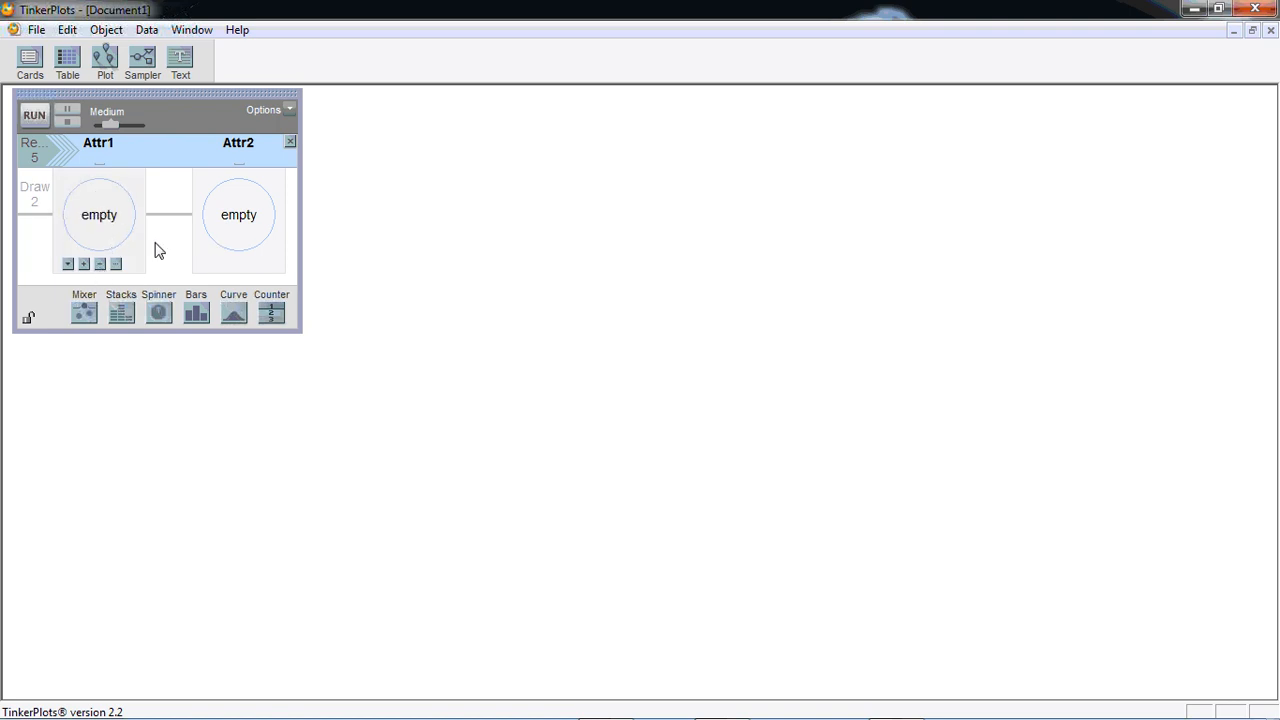
{"action": "left_click", "coordinate": [84, 265]}
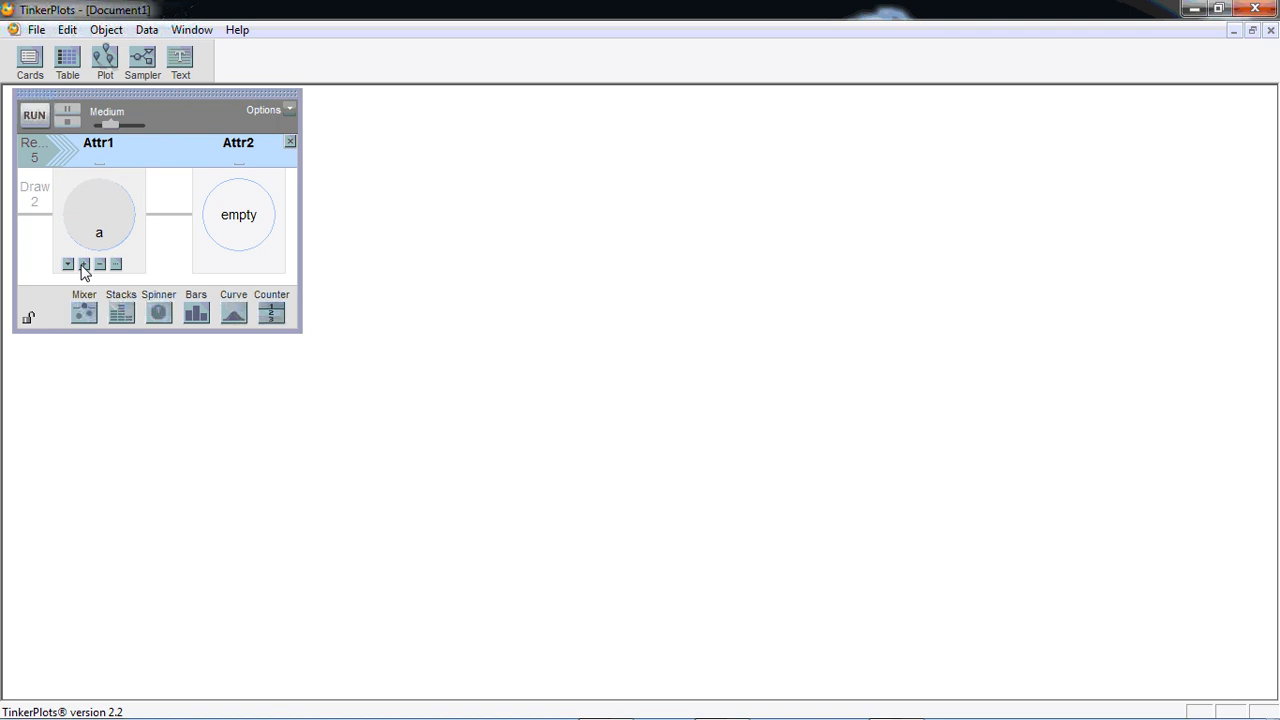
{"action": "left_click", "coordinate": [84, 265]}
{"action": "mouse_move", "coordinate": [229, 272]}
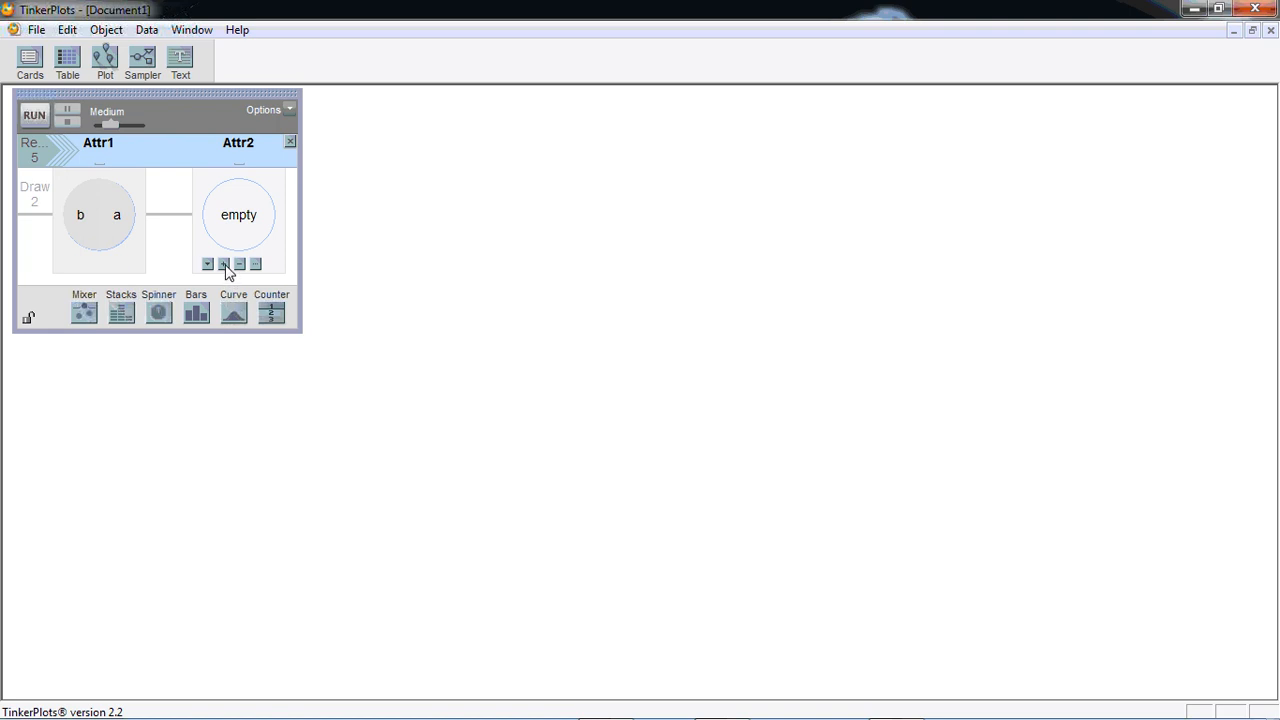
{"action": "left_click", "coordinate": [225, 265]}
{"action": "left_click", "coordinate": [225, 265]}
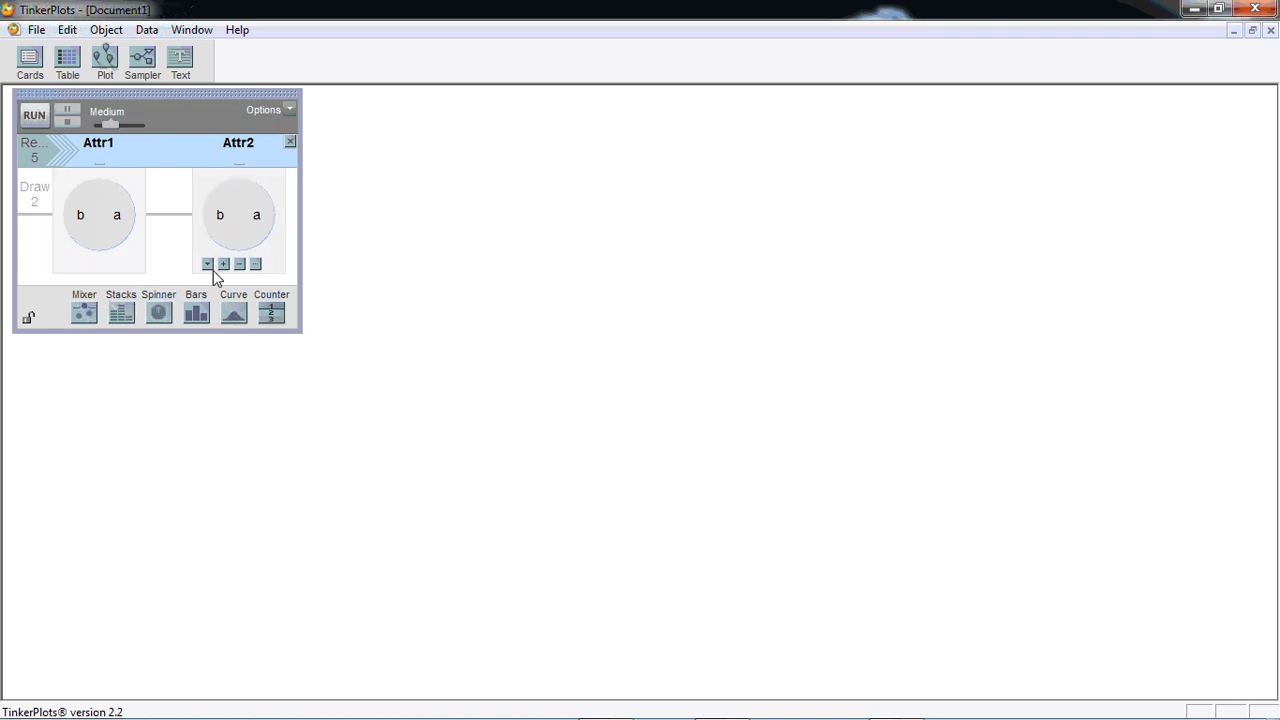
Relabel the first spinner's sectors, changing b to H and a to T
{"action": "left_click", "coordinate": [81, 216]}
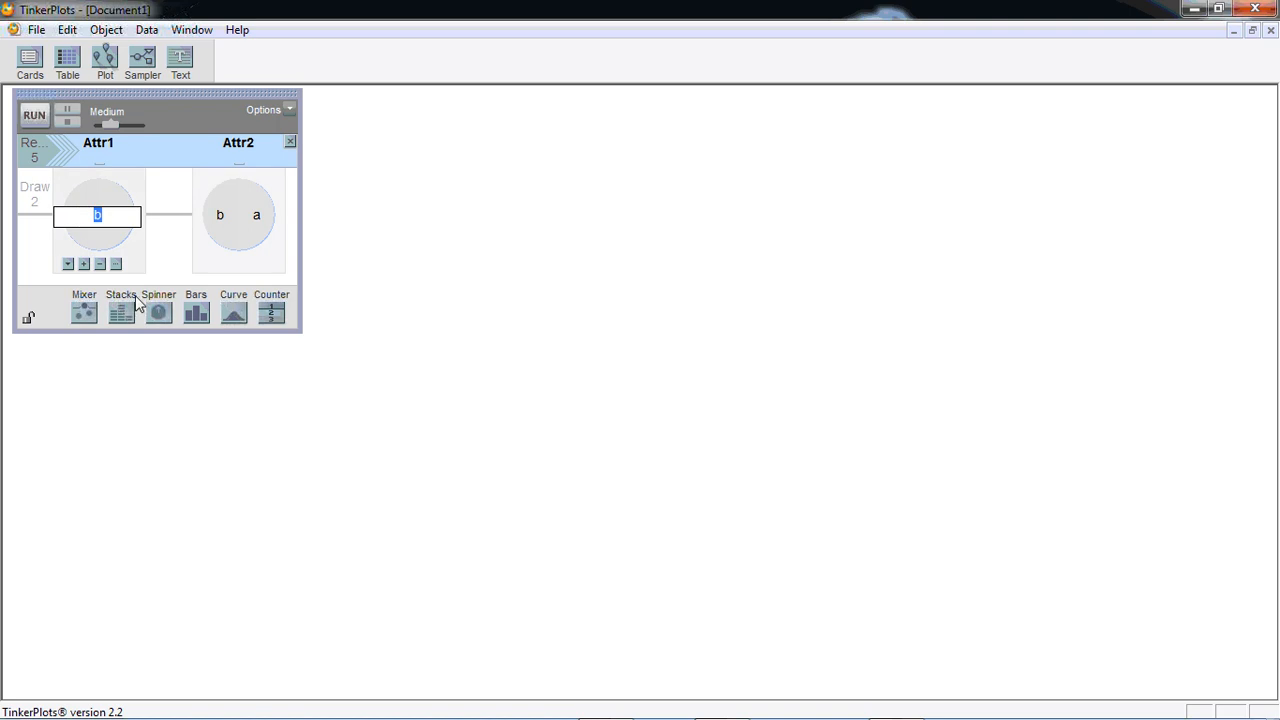
{"action": "key", "text": "Caps_Lock"}
{"action": "left_click", "coordinate": [140, 248]}
{"action": "double_click", "coordinate": [117, 215]}
{"action": "key", "text": "Caps_Lock"}
{"action": "key", "text": "Caps_Lock"}
{"action": "key", "text": "Caps_Lock"}
Relabel the second spinner's sectors, changing b to T and a to H
{"action": "left_click", "coordinate": [218, 216]}
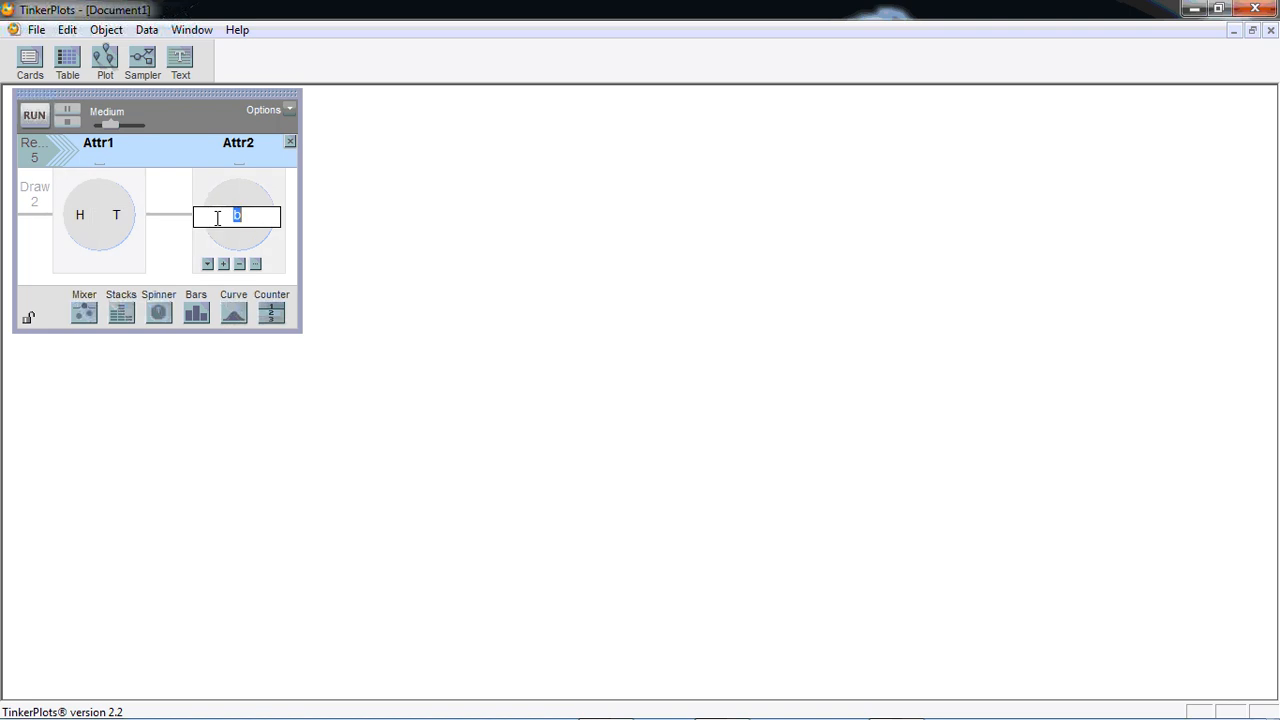
{"action": "type", "text": "T"}
{"action": "key", "text": "Return"}
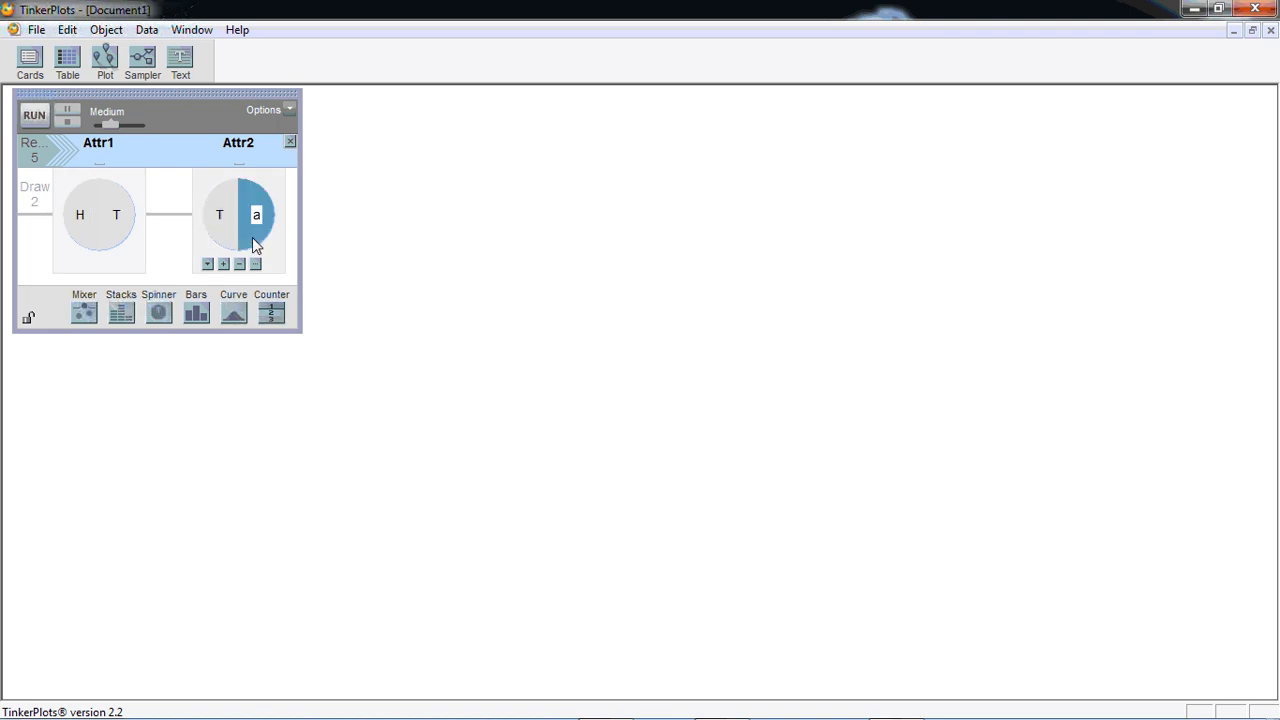
{"action": "left_click", "coordinate": [257, 215]}
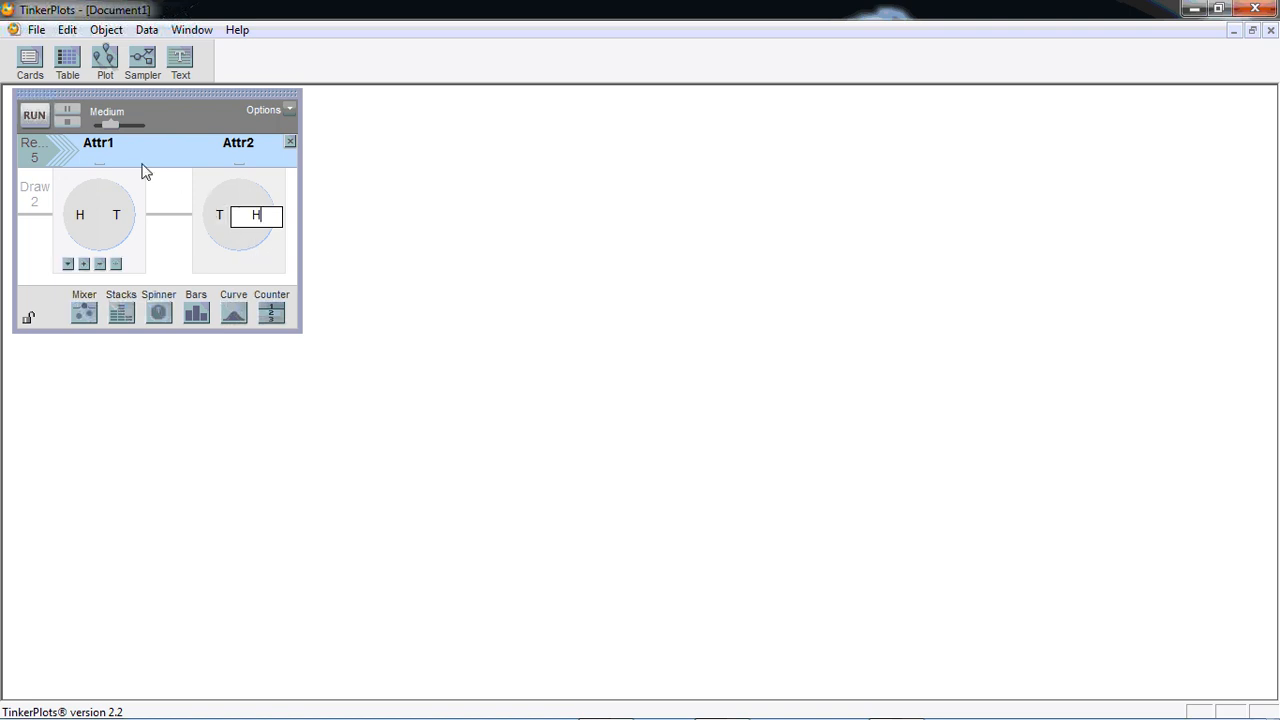
Rename the sampler attributes Attr1 and Attr2 as Coin_A and Coin_B
{"action": "left_click", "coordinate": [115, 146]}
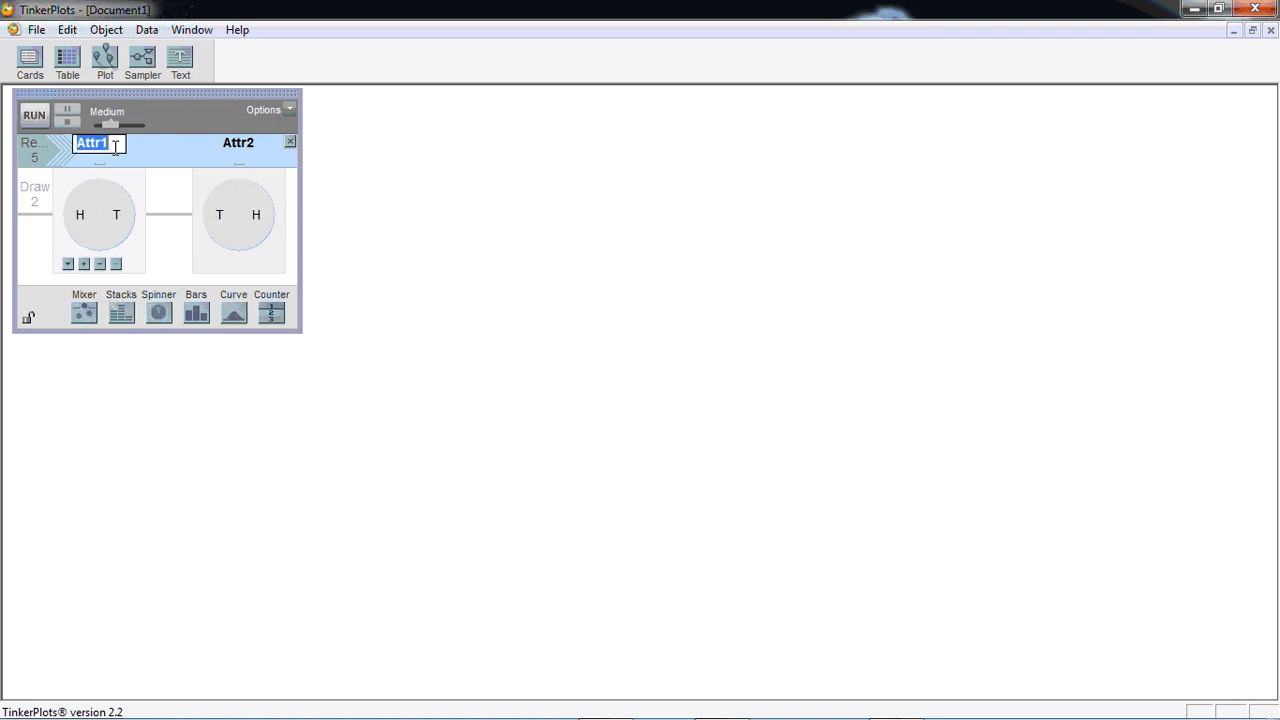
{"action": "type", "text": "Coin_A"}
{"action": "left_click", "coordinate": [239, 148]}
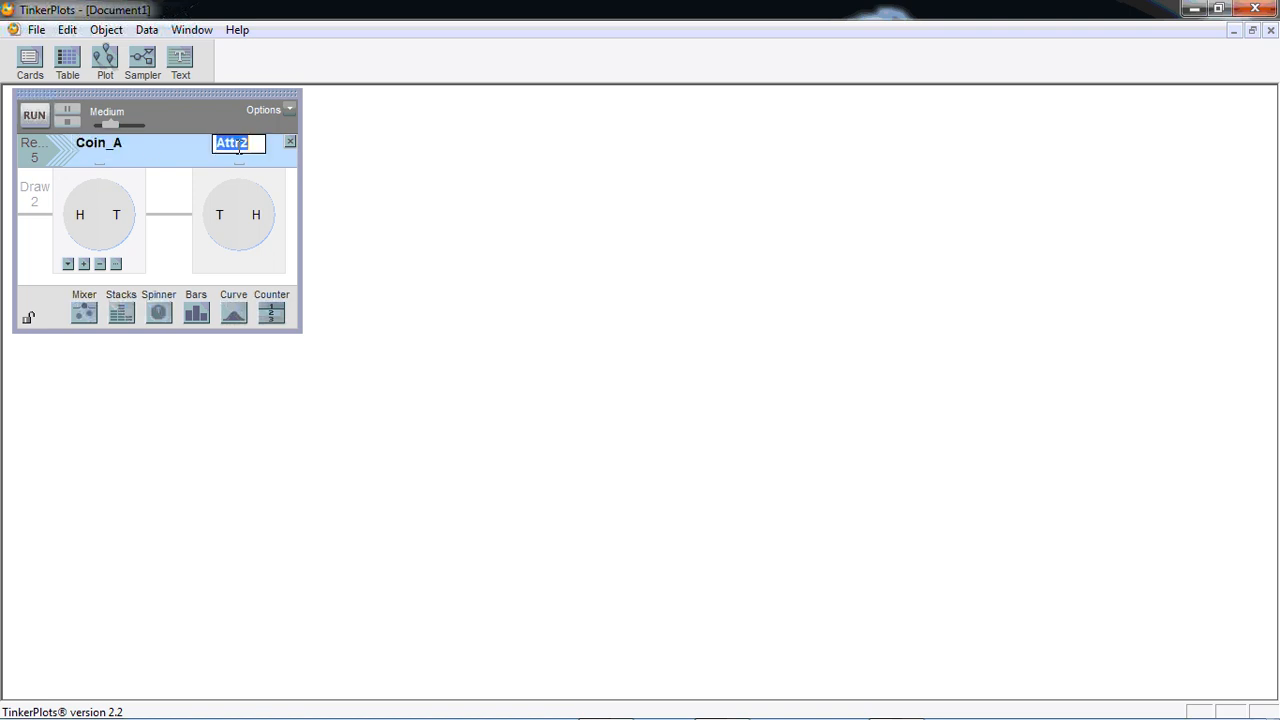
{"action": "type", "text": "Coin B"}
{"action": "mouse_move", "coordinate": [237, 194]}
{"action": "key", "text": "Return"}
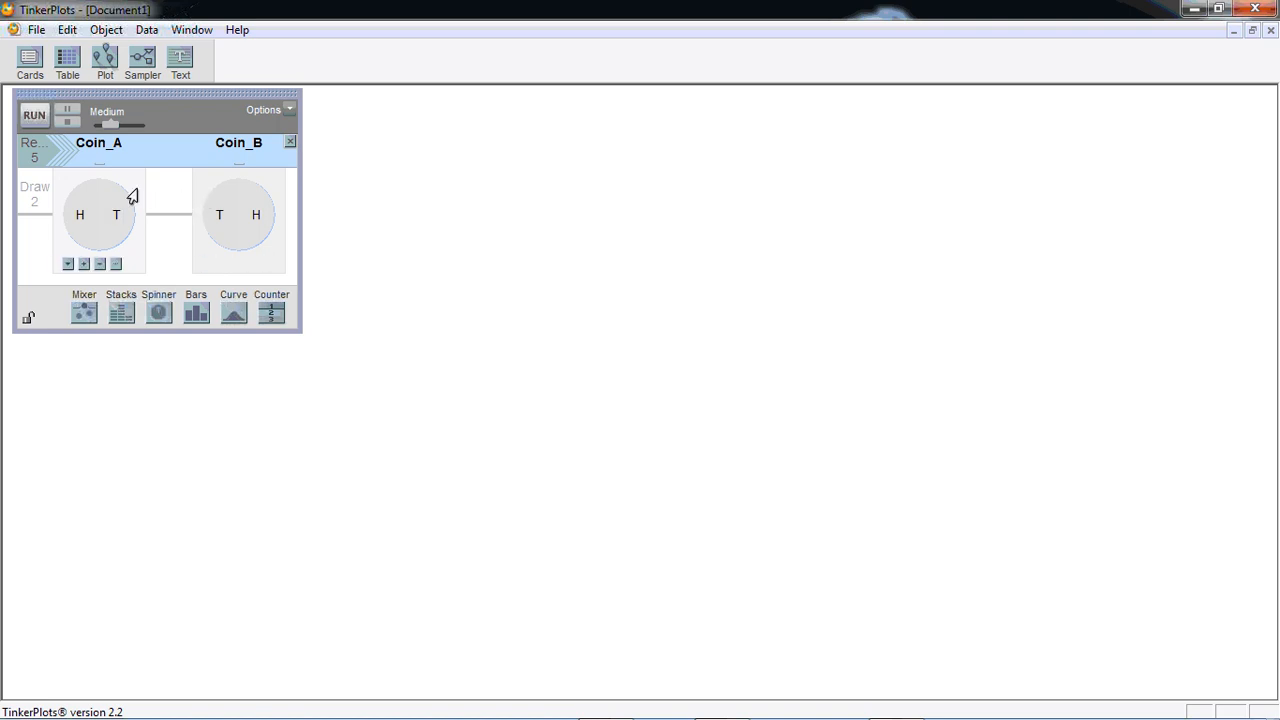
Run the sampler with five repeats and plot the Join results, fully separated horizontally by outcome
{"action": "left_click", "coordinate": [38, 117]}
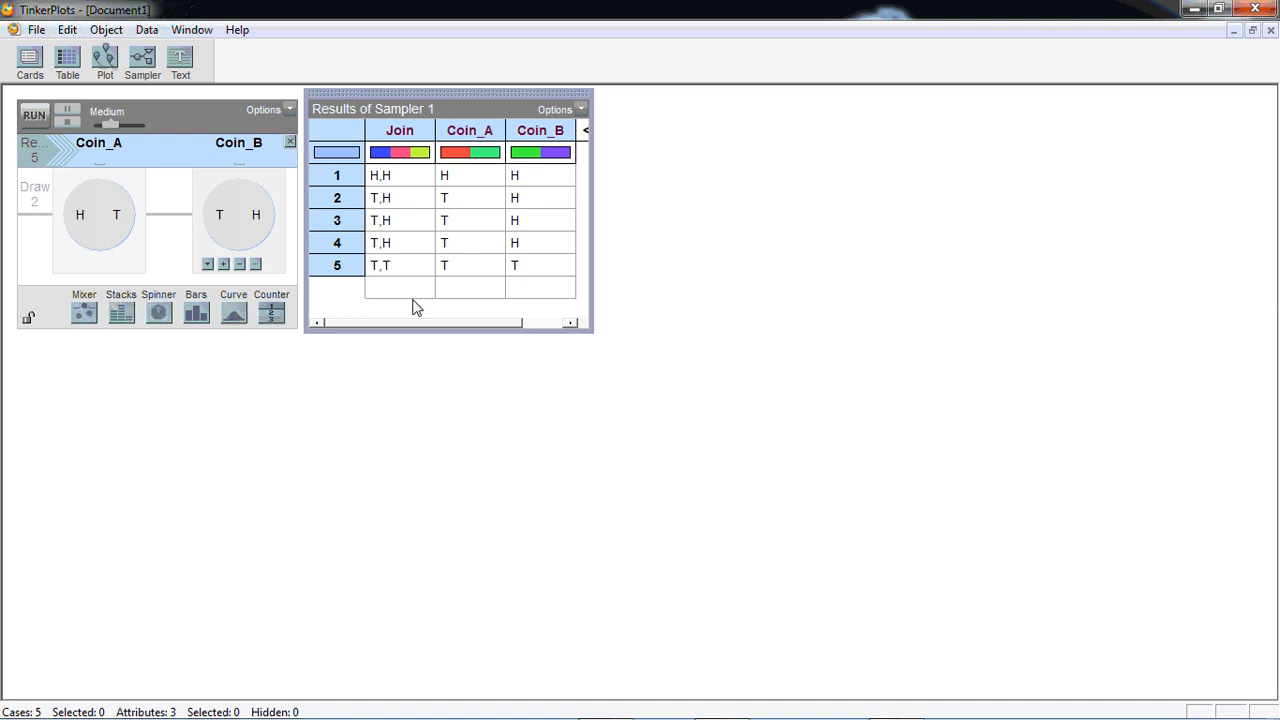
{"action": "left_click", "coordinate": [408, 133]}
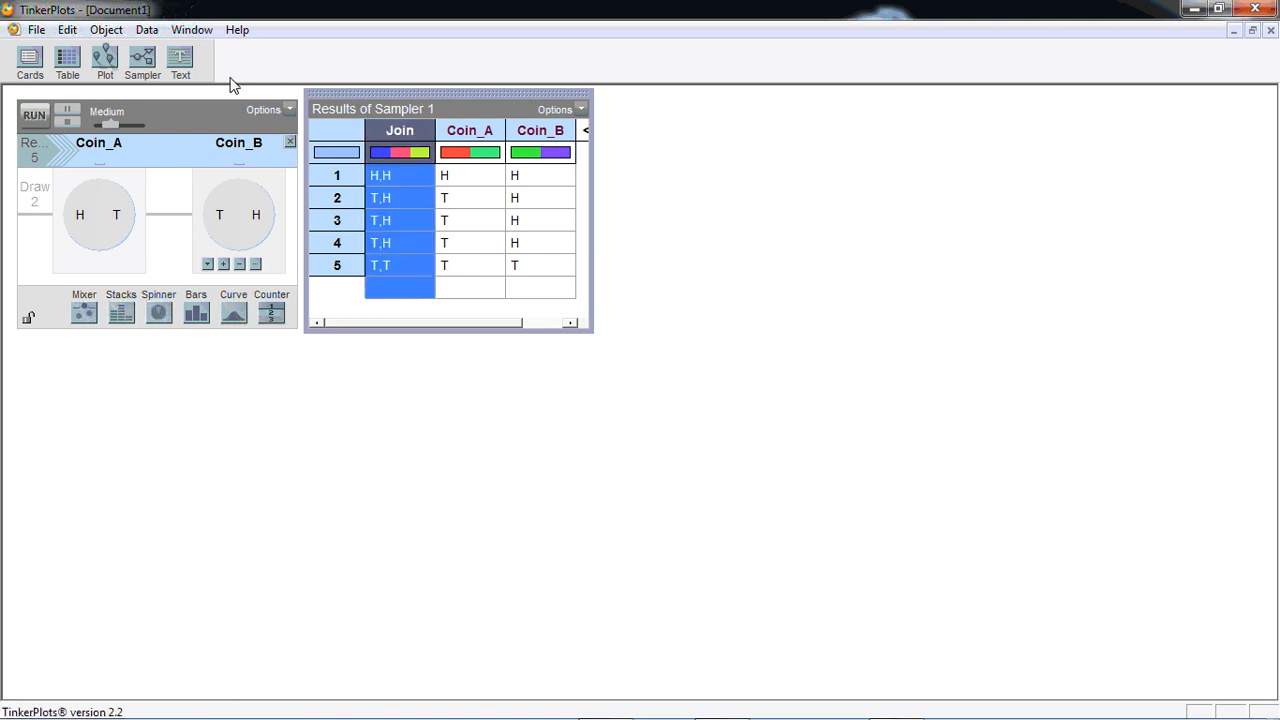
{"action": "left_click_drag", "start_coordinate": [104, 60], "coordinate": [614, 119]}
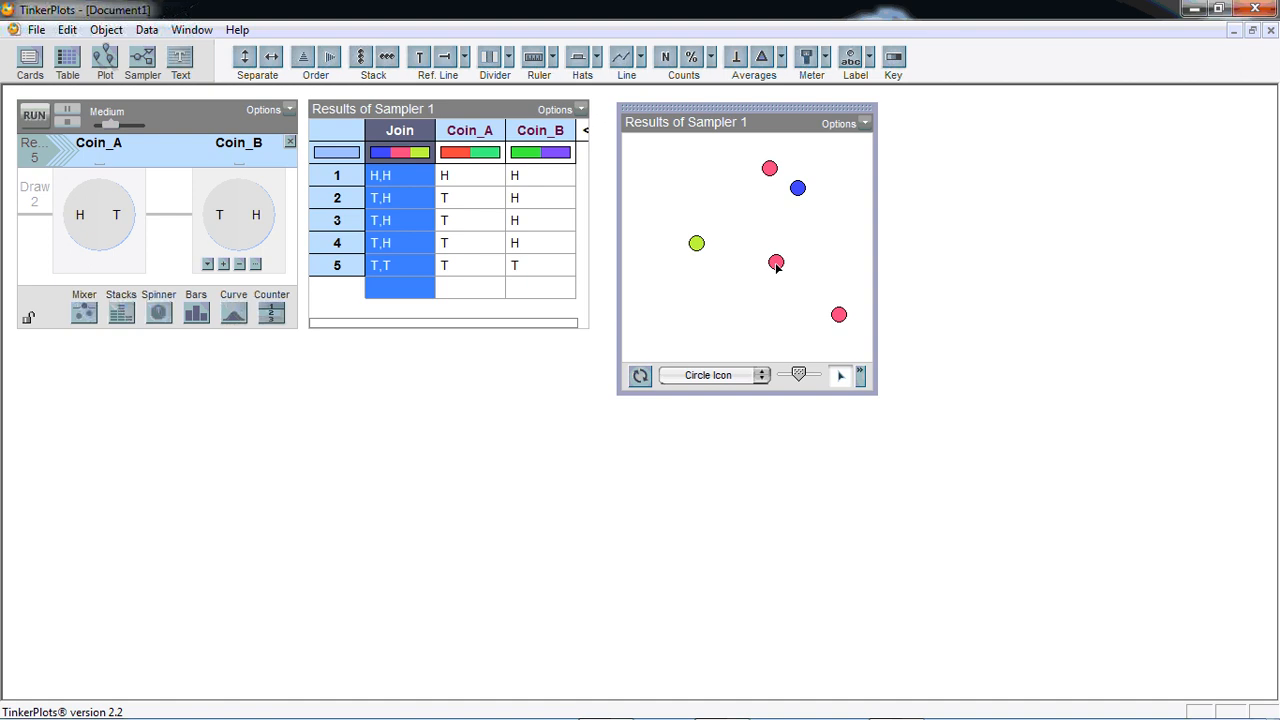
{"action": "left_click_drag", "start_coordinate": [777, 266], "coordinate": [814, 263]}
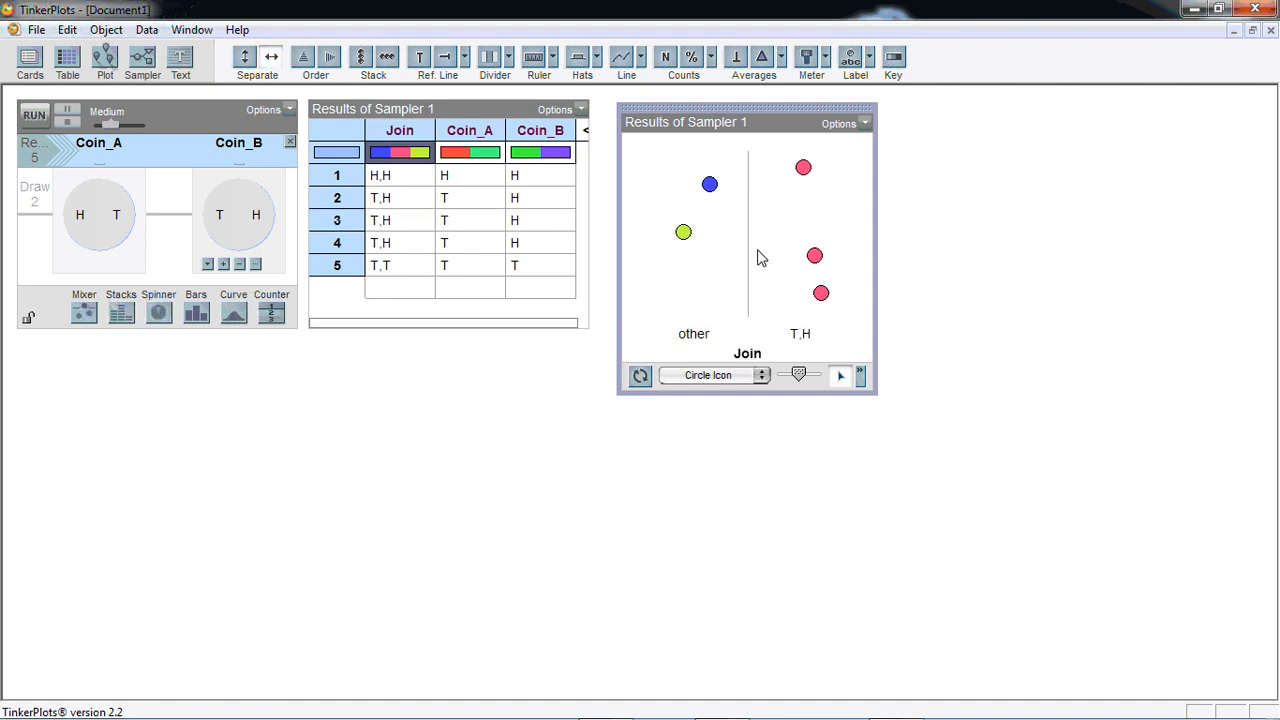
{"action": "left_click_drag", "start_coordinate": [705, 184], "coordinate": [657, 186]}
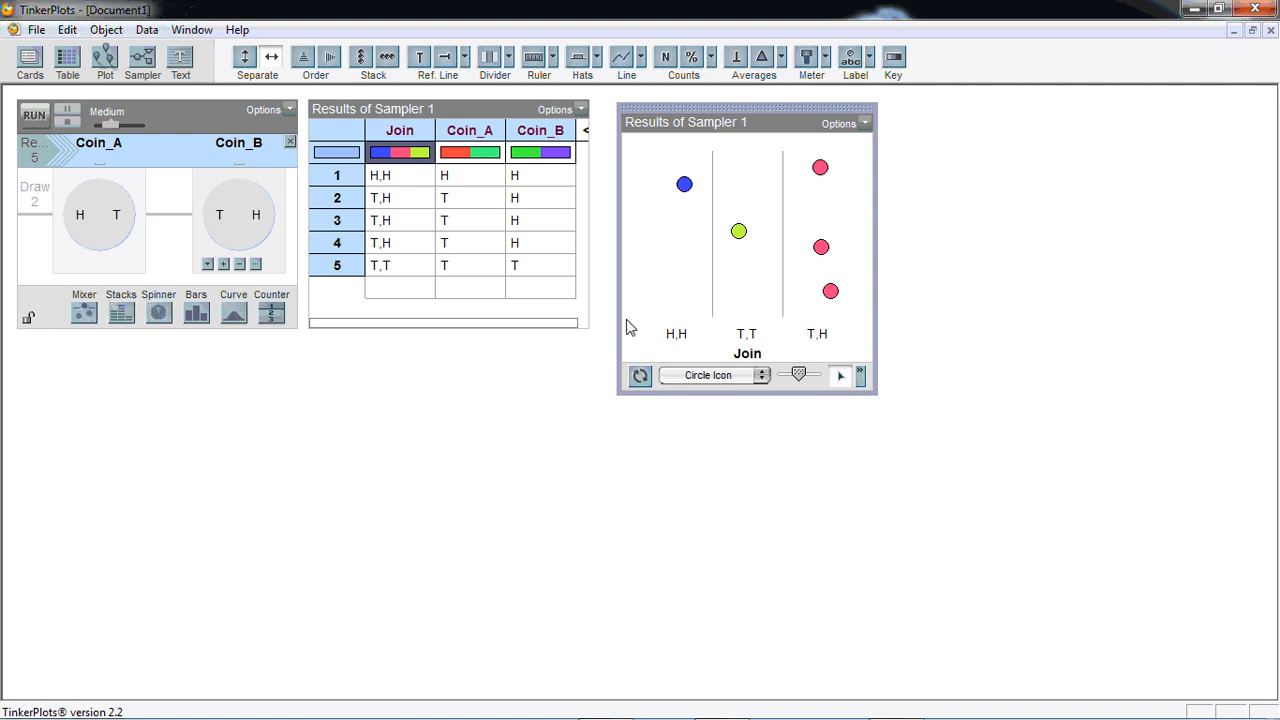
Run the five-repeat sampler again and stack the plot's points vertically
{"action": "left_click", "coordinate": [35, 117]}
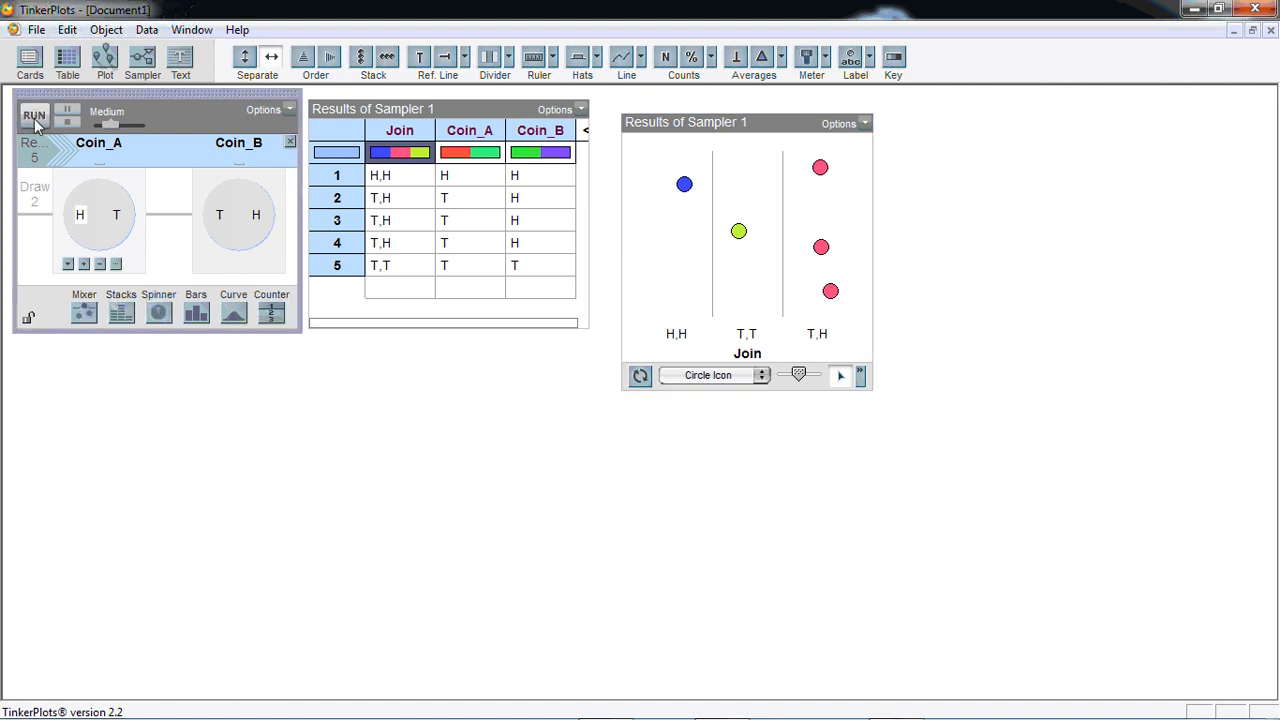
{"action": "left_click", "coordinate": [35, 117]}
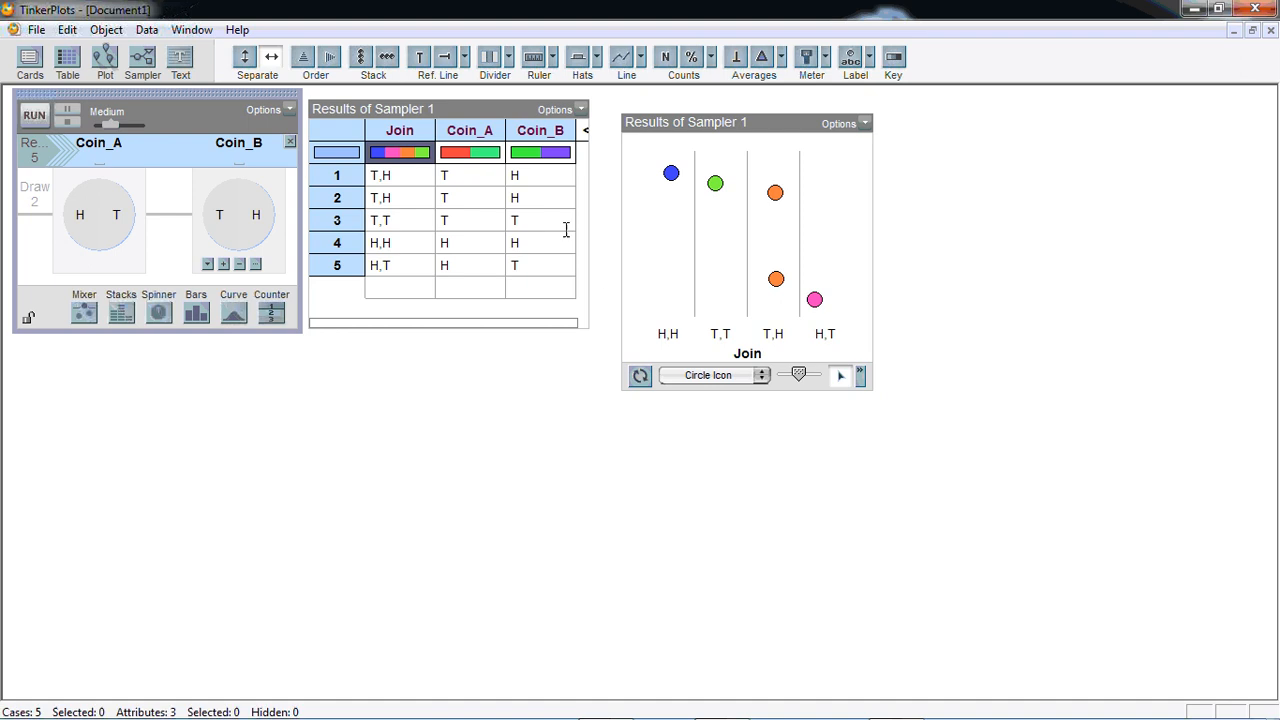
{"action": "left_click", "coordinate": [366, 60]}
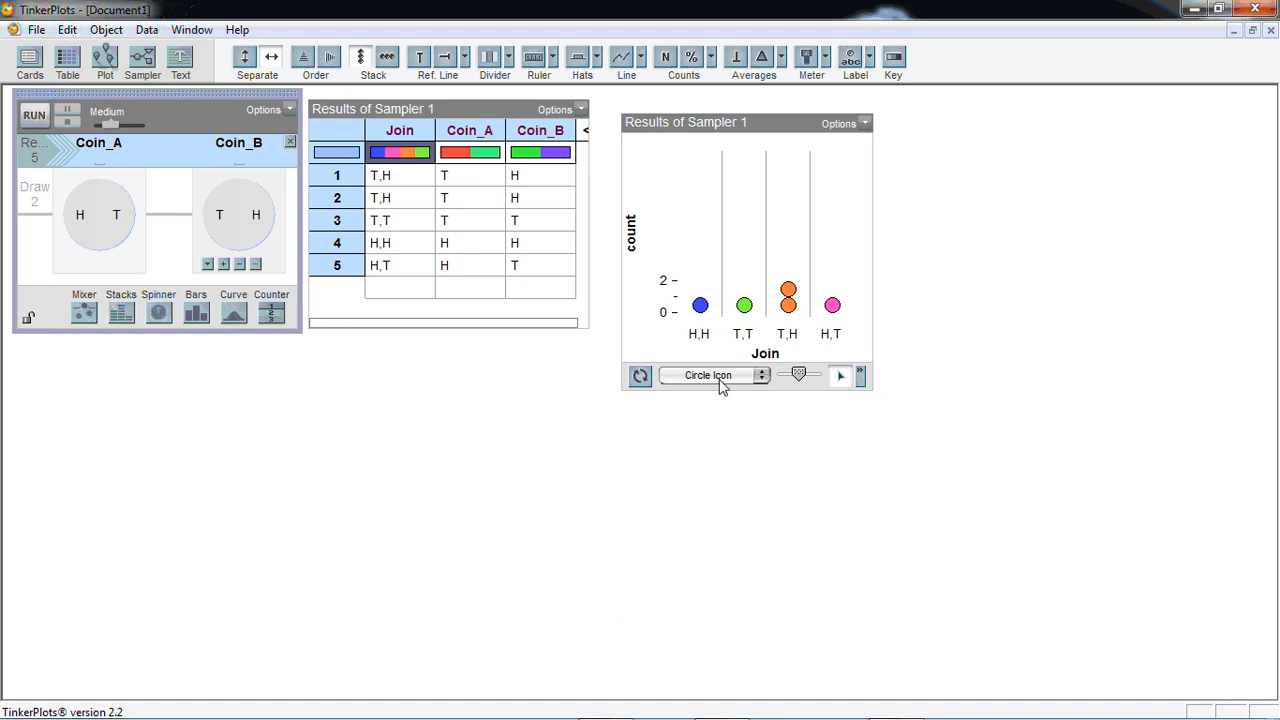
Move the results table below the sampler, place the plot beside the sampler, and stretch the plot to about double its height
{"action": "left_click", "coordinate": [459, 97]}
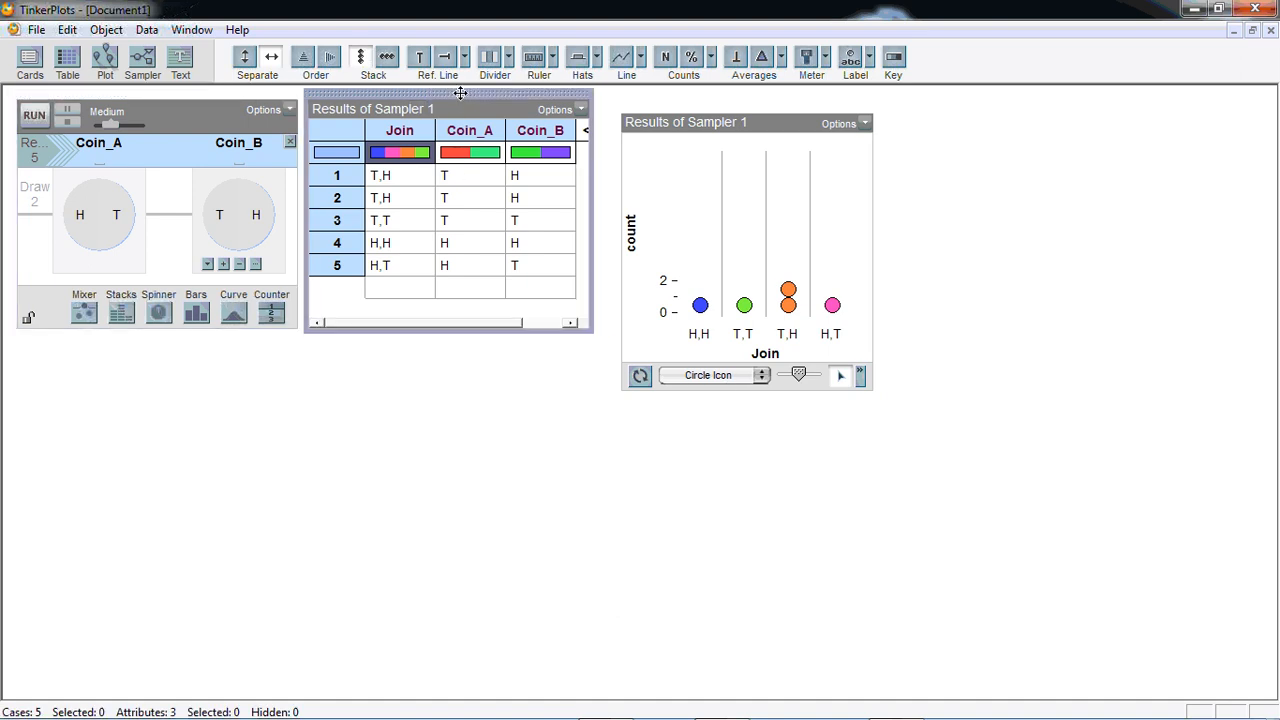
{"action": "left_click_drag", "start_coordinate": [459, 94], "coordinate": [166, 348]}
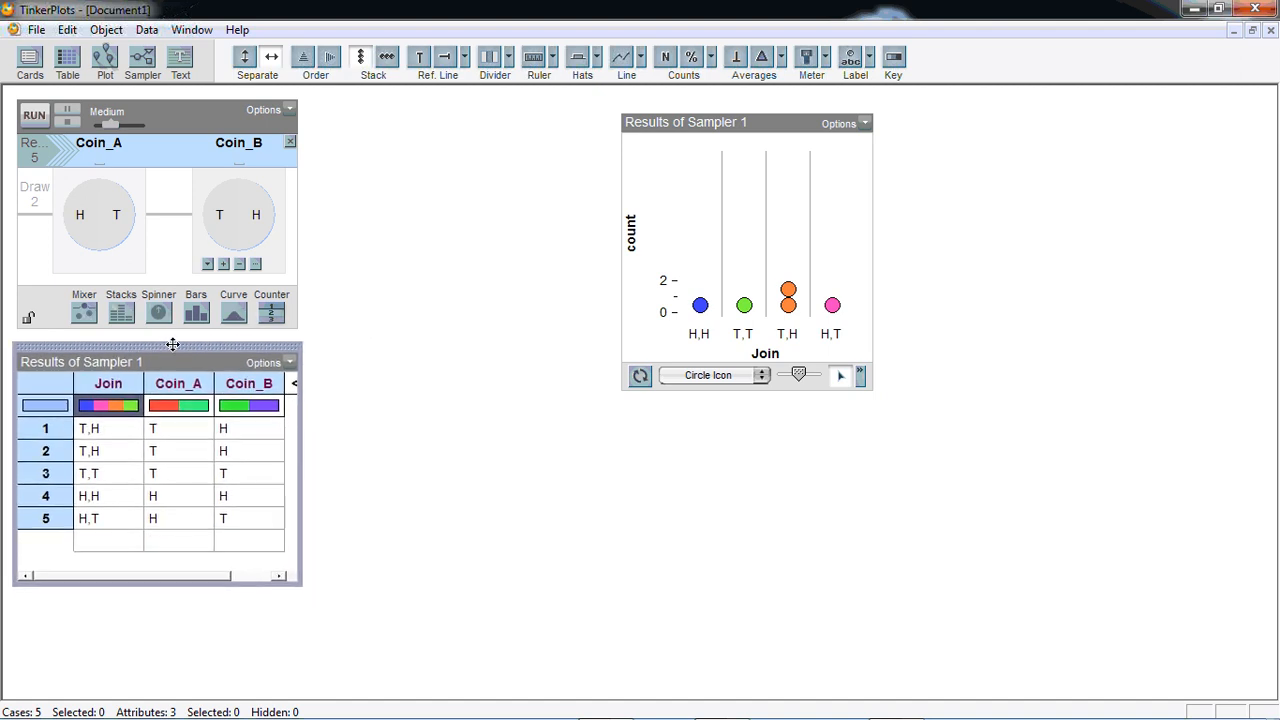
{"action": "left_click", "coordinate": [795, 126]}
{"action": "left_click_drag", "start_coordinate": [747, 110], "coordinate": [441, 102]}
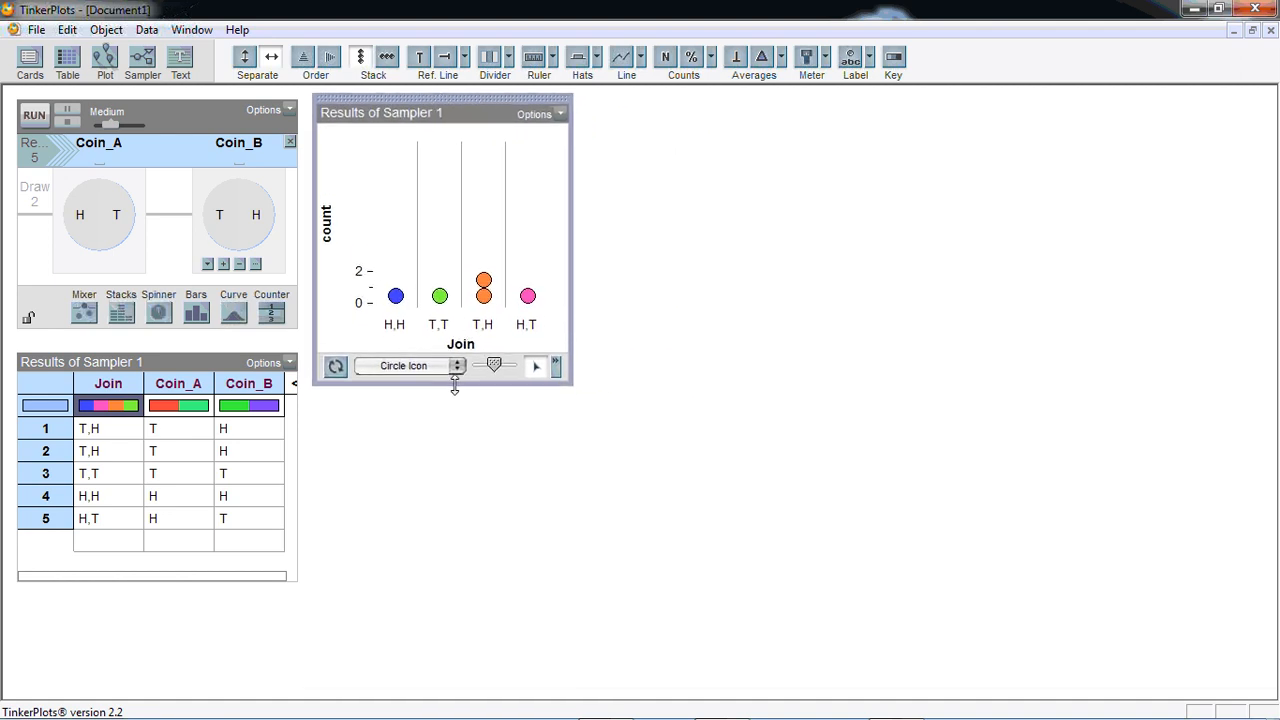
{"action": "left_click_drag", "start_coordinate": [455, 387], "coordinate": [456, 638]}
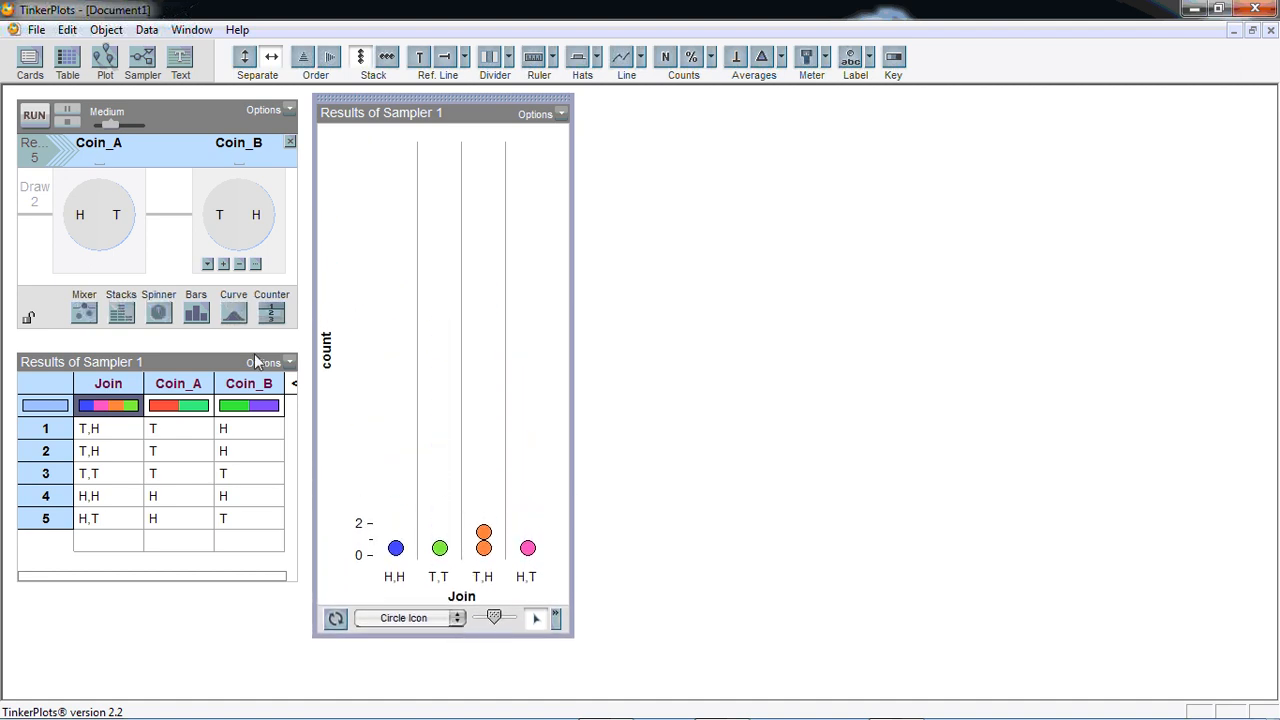
Set the sampler to 500 repeats at speed Fast +10 and run it
{"action": "left_click", "coordinate": [40, 157]}
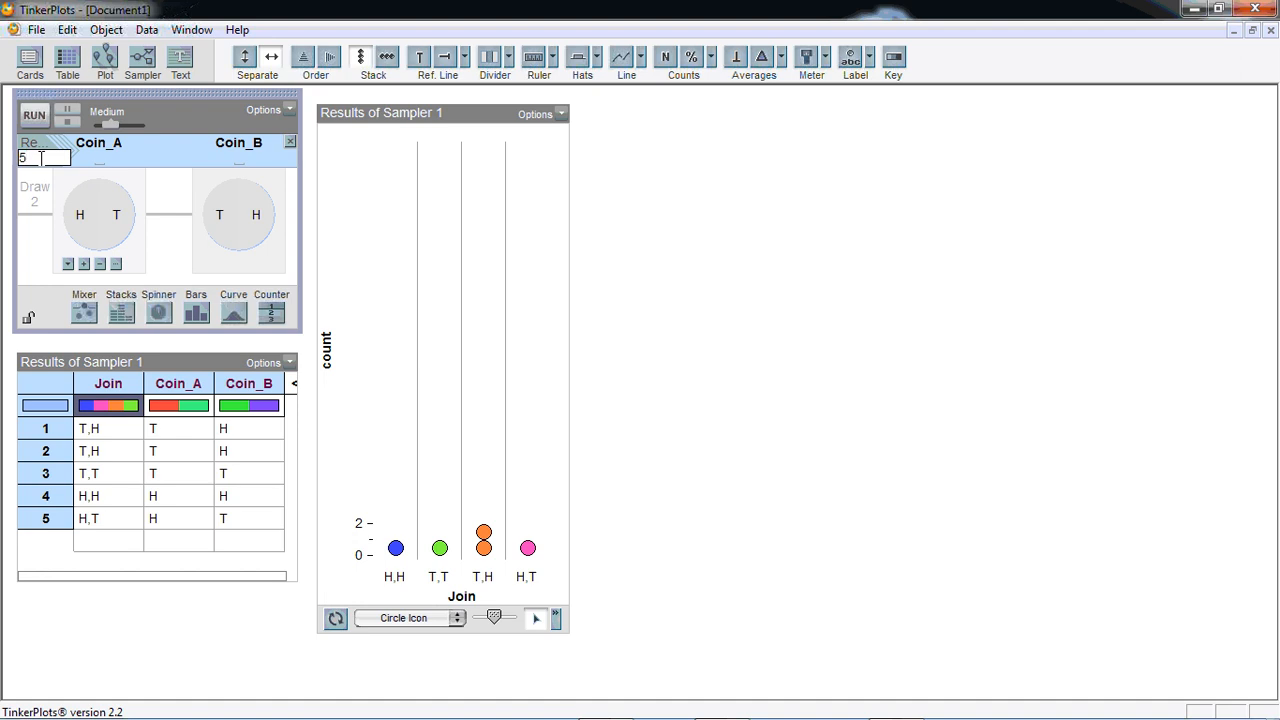
{"action": "left_click", "coordinate": [122, 127]}
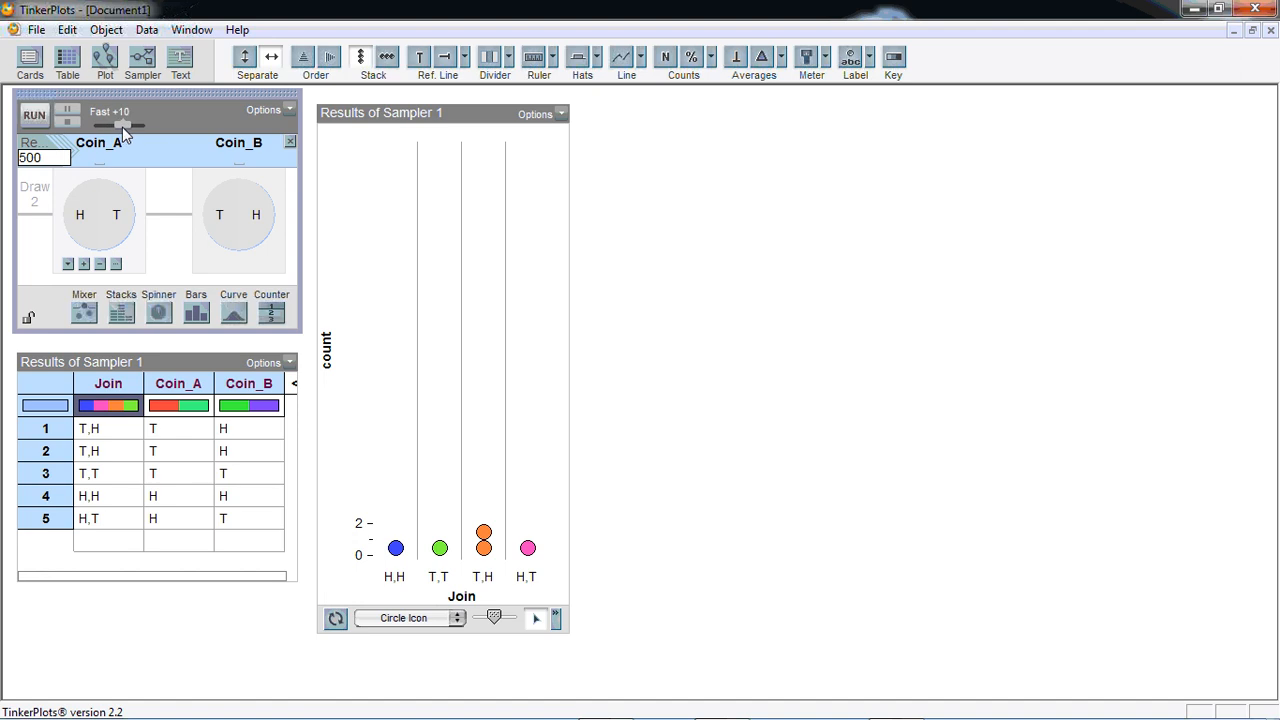
{"action": "left_click", "coordinate": [39, 120]}
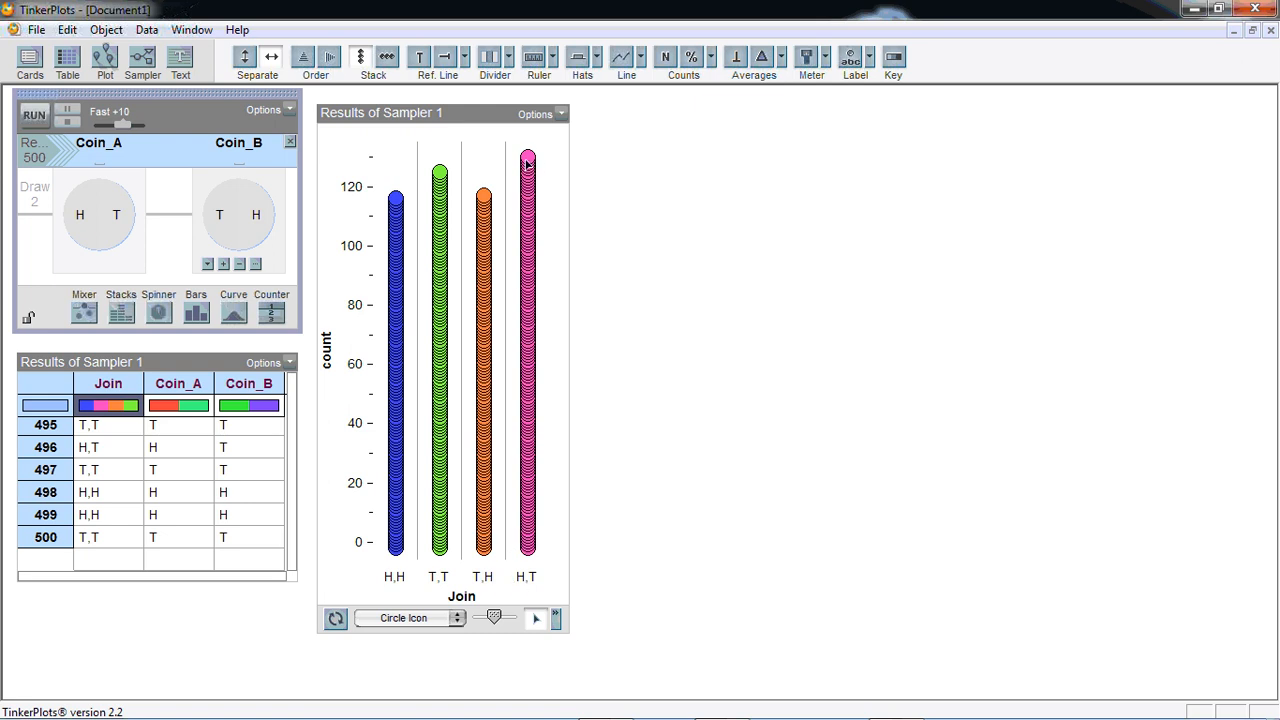
Merge the H,T and T,H categories in the plot and narrow the plot so each category forms a single stack
{"action": "left_click_drag", "start_coordinate": [528, 160], "coordinate": [502, 166]}
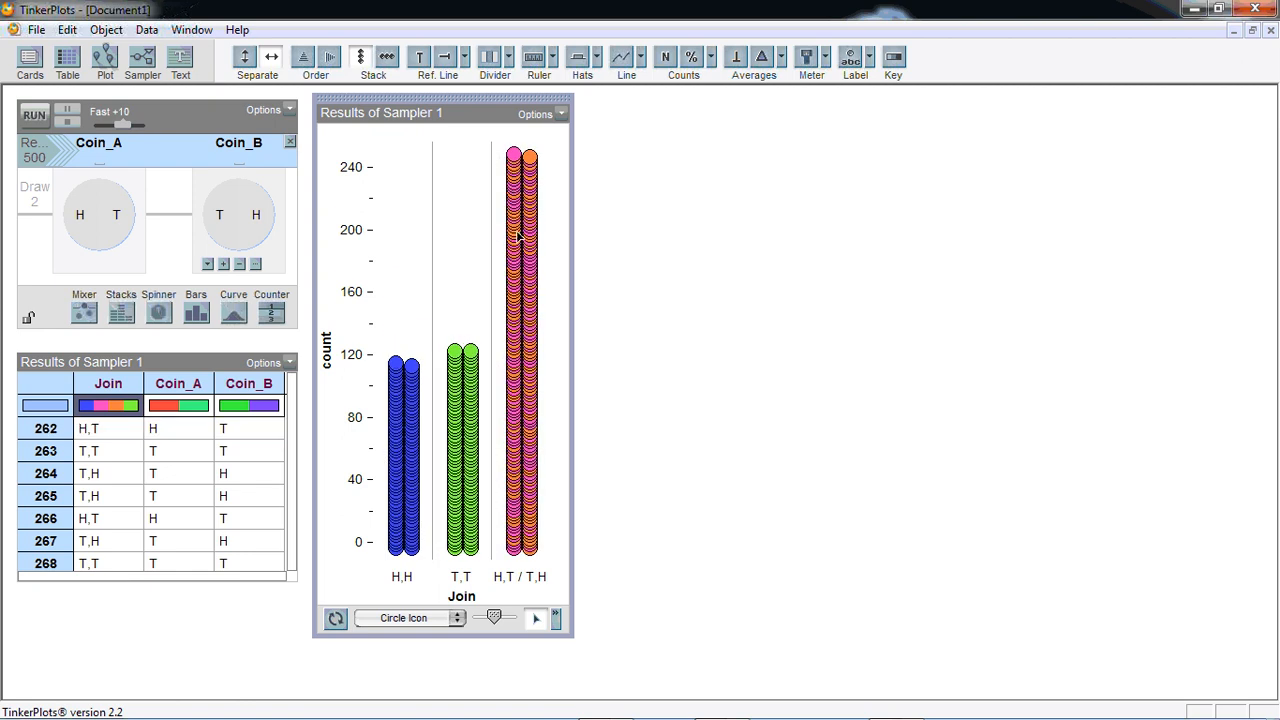
{"action": "left_click_drag", "start_coordinate": [572, 305], "coordinate": [553, 305]}
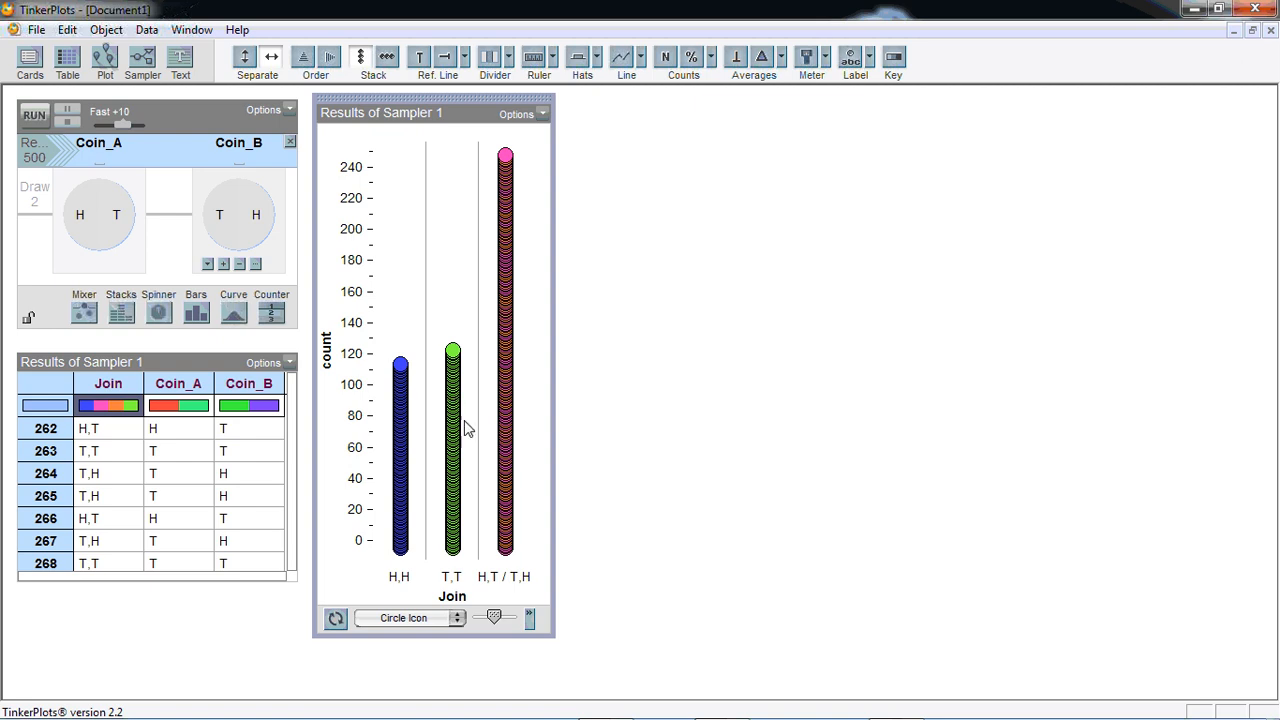
Set the sampler to 5000 repeats at the Fastest speed and run it three times
{"action": "left_click", "coordinate": [45, 158]}
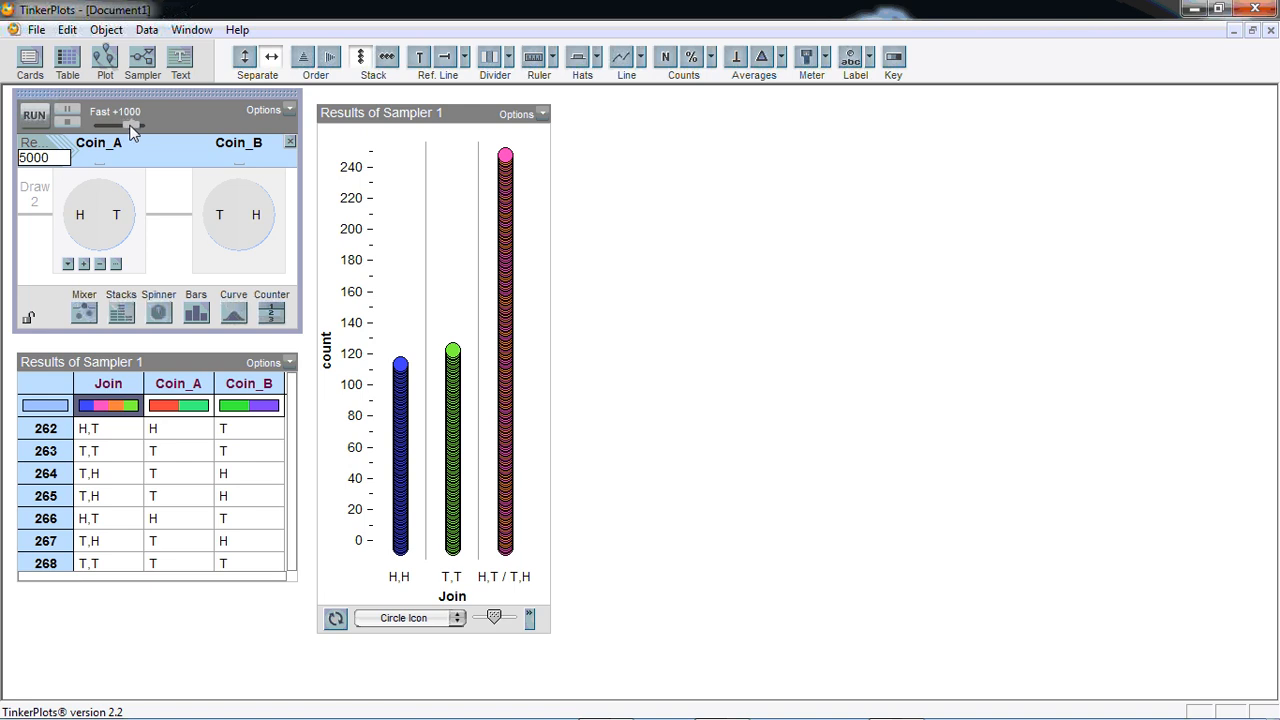
{"action": "left_click", "coordinate": [35, 116]}
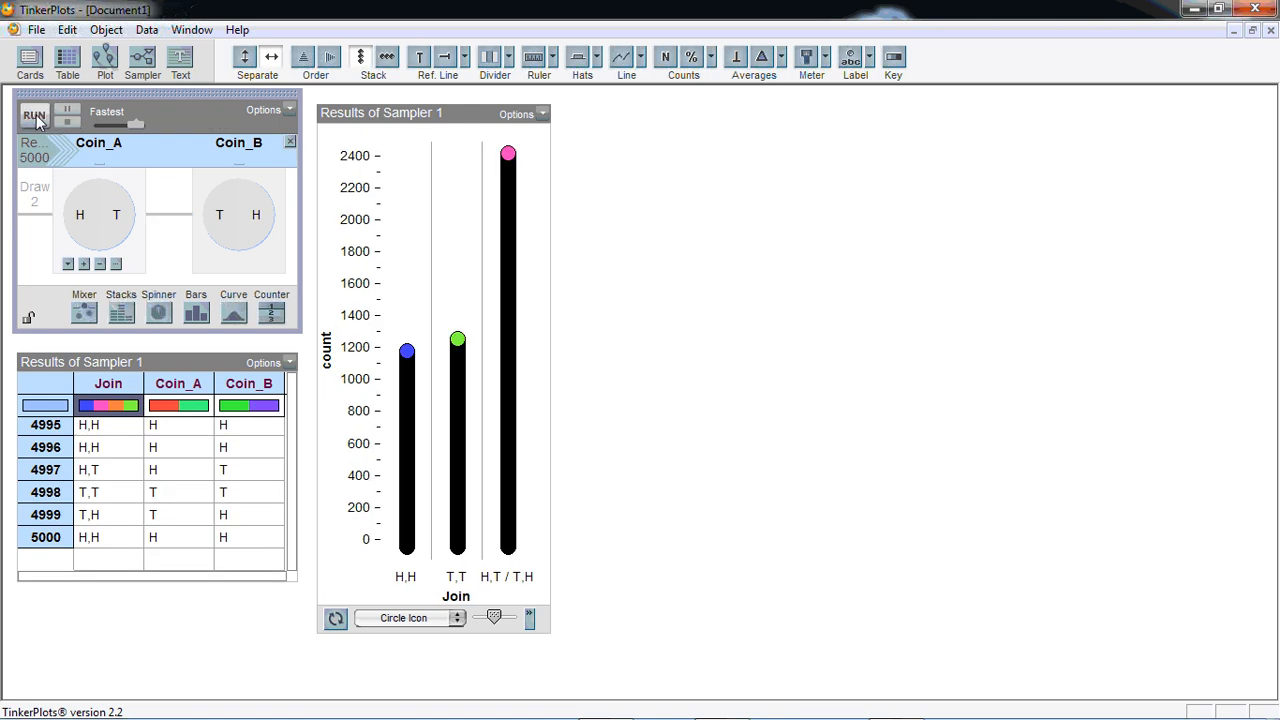
{"action": "left_click", "coordinate": [35, 116]}
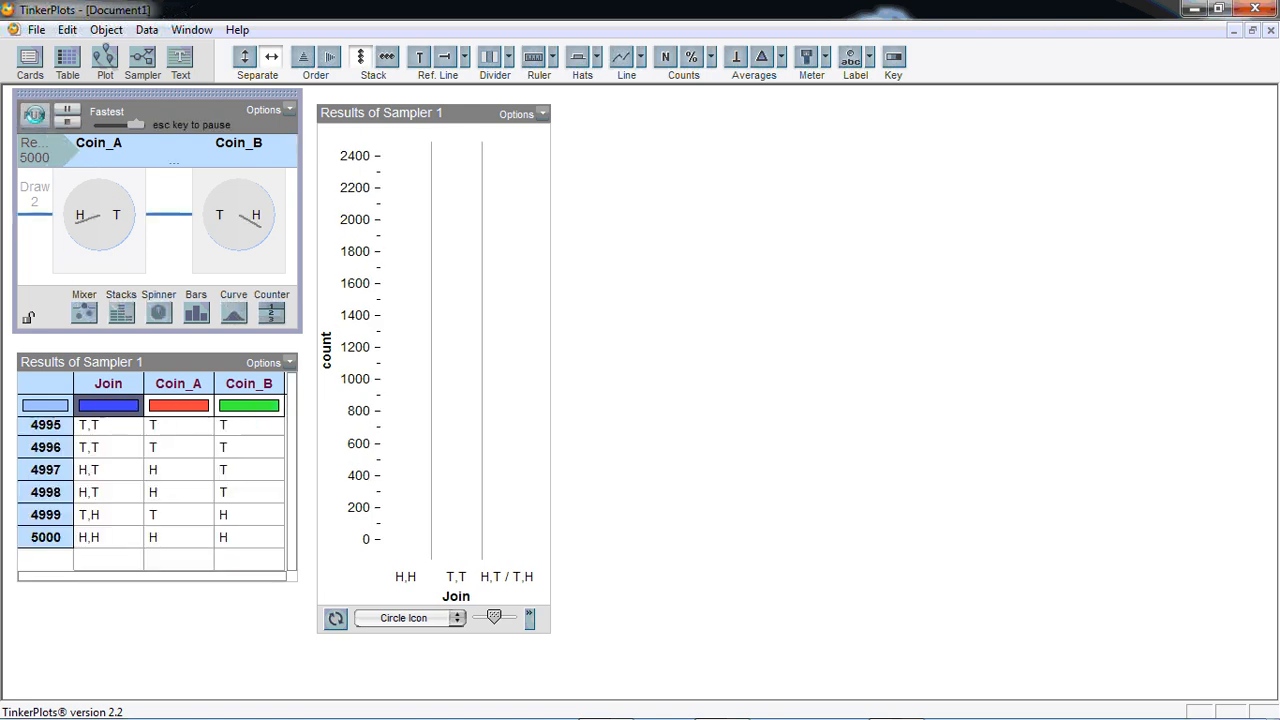
{"action": "left_click", "coordinate": [35, 116]}
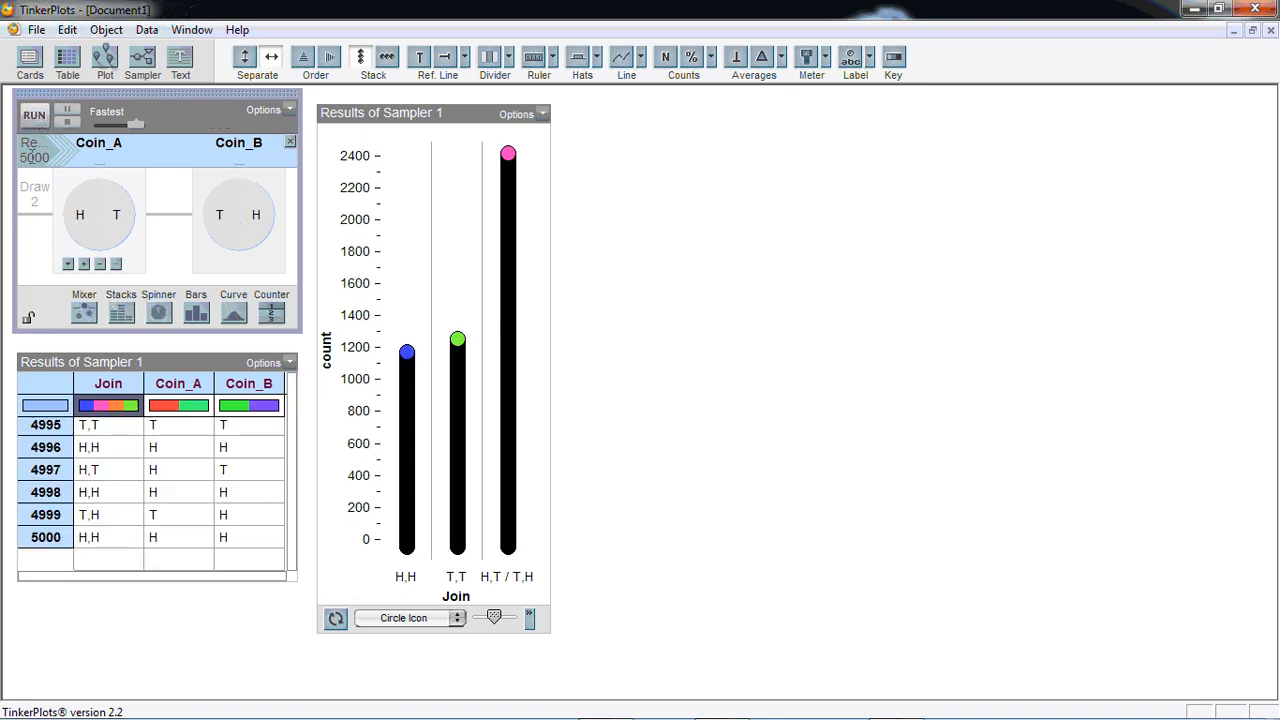
Set the sampler to 10000 repeats and run it
{"action": "left_click", "coordinate": [26, 152]}
{"action": "left_click", "coordinate": [27, 152]}
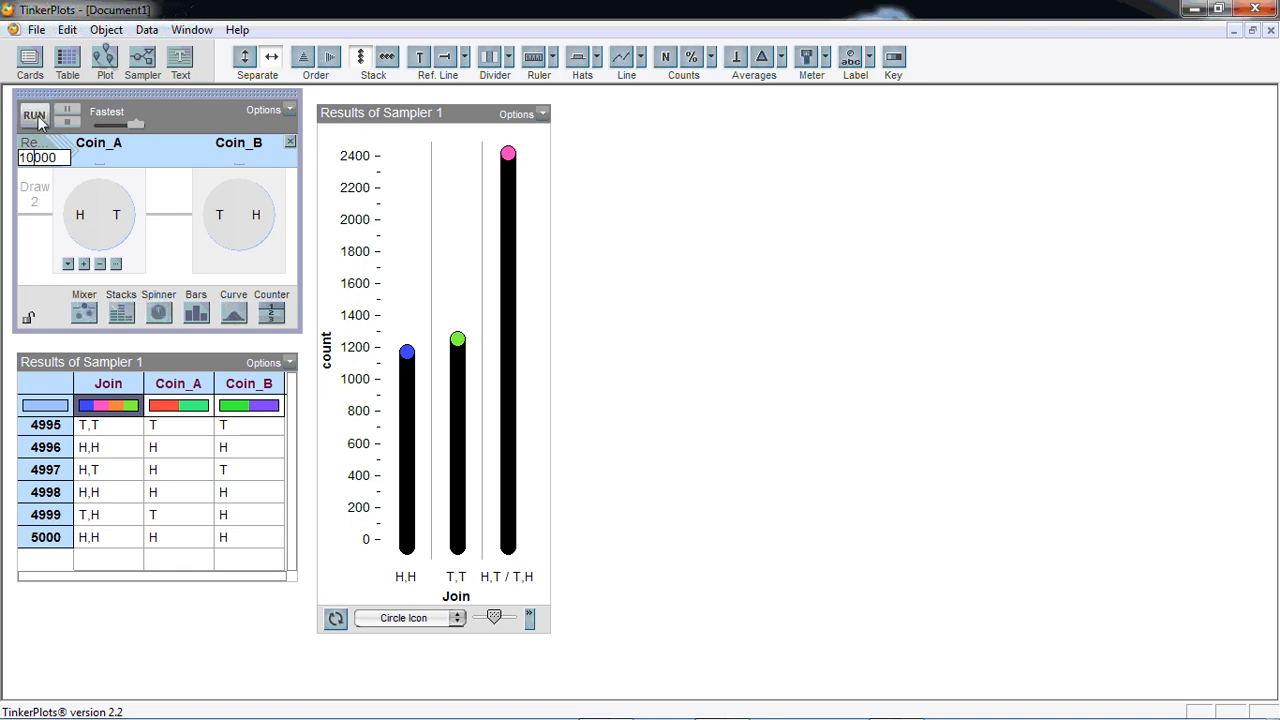
{"action": "left_click", "coordinate": [34, 116]}
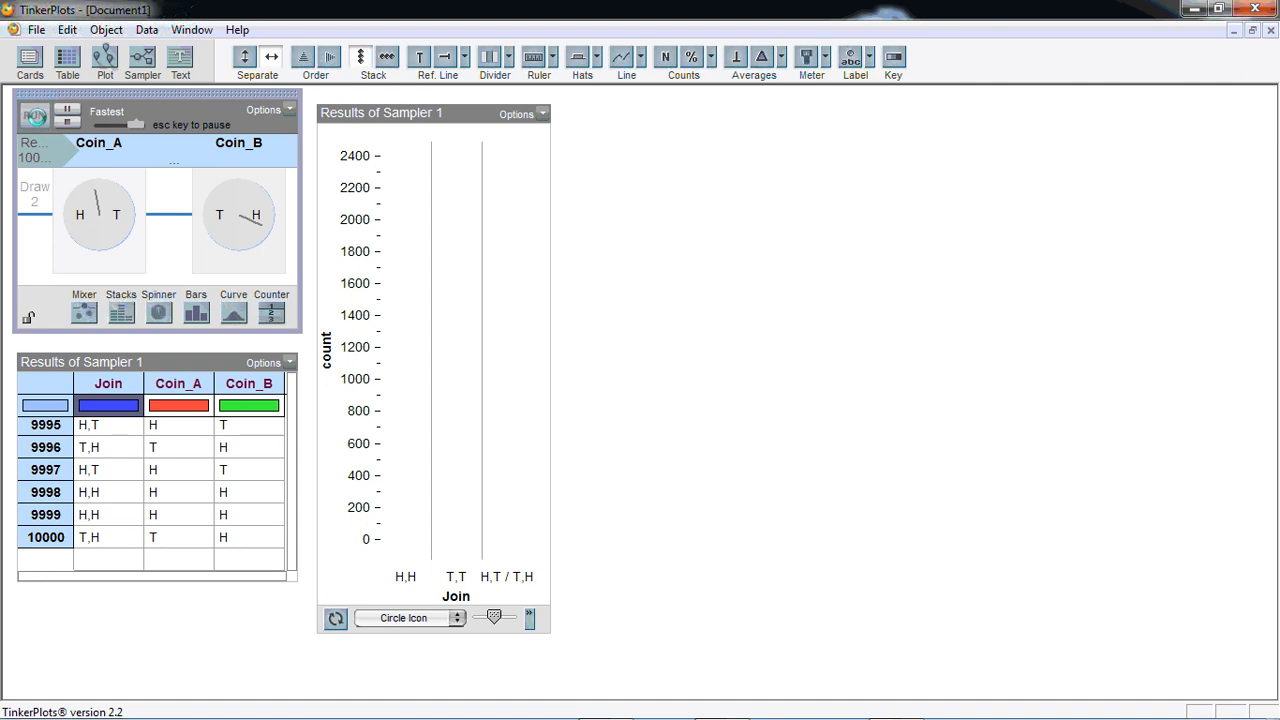